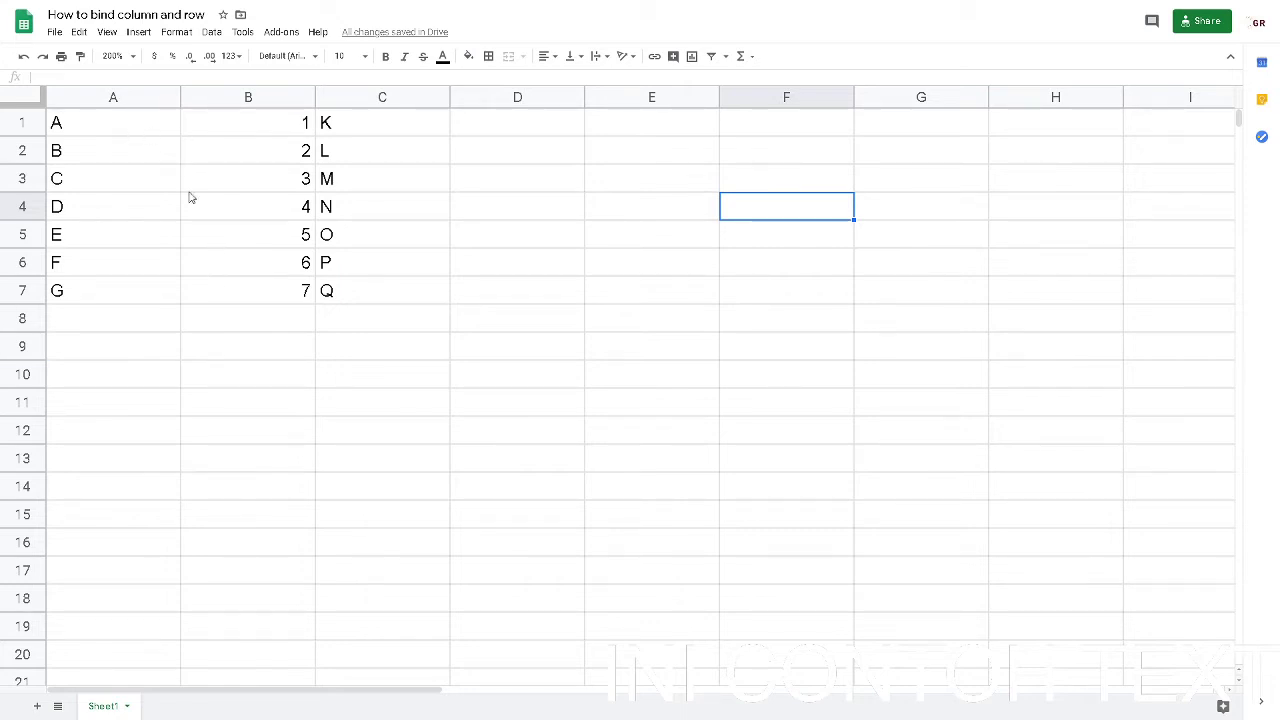
Step: Highlight columns A, B and C as the three source lists to stack
click(120, 99)
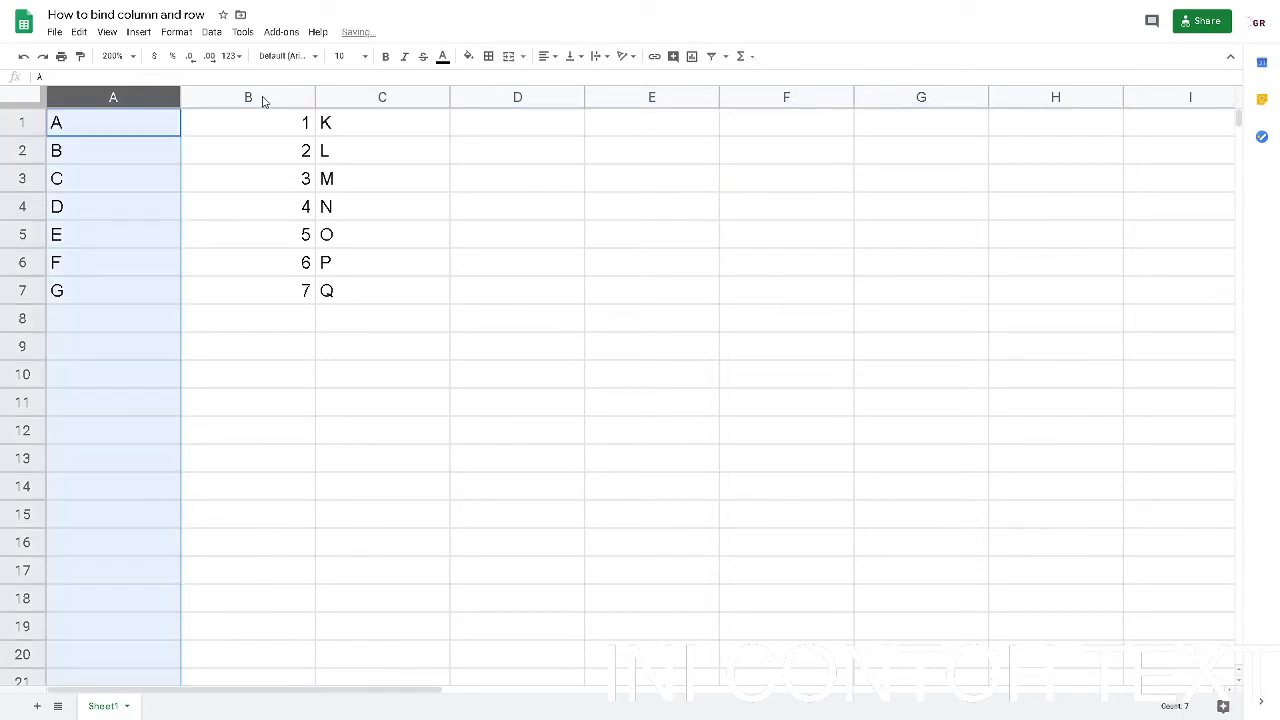
click(261, 96)
click(403, 97)
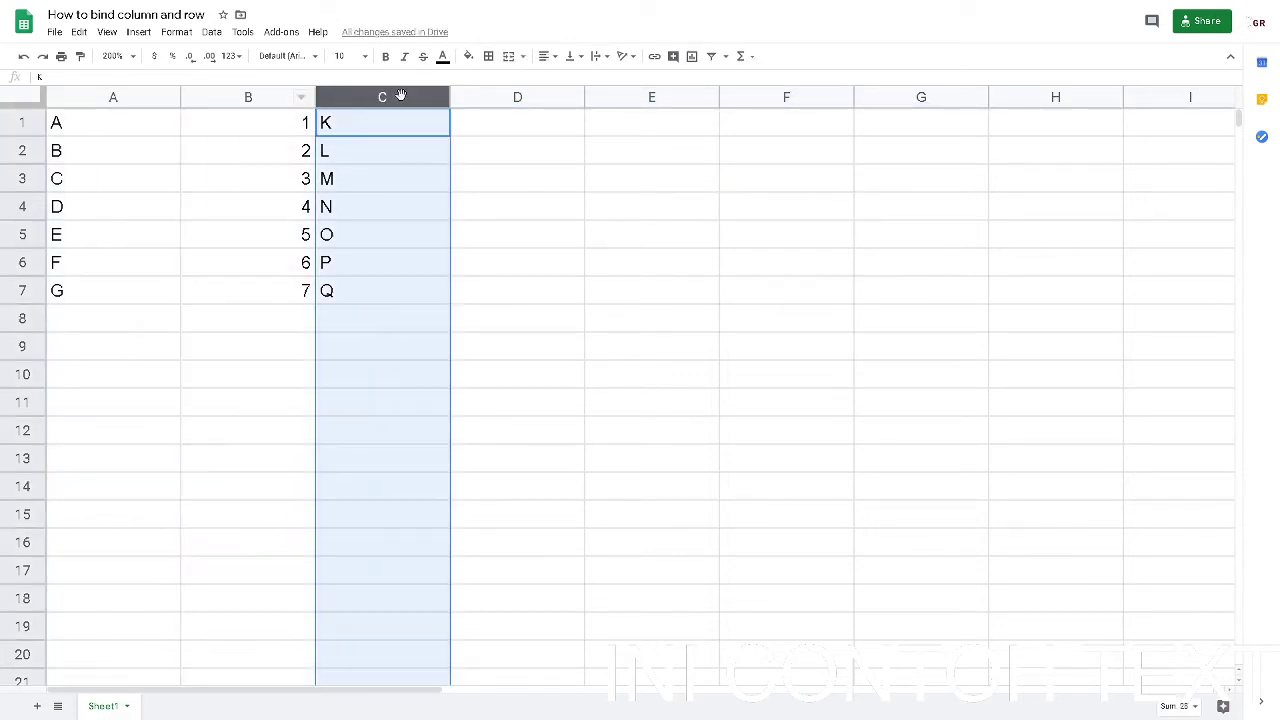
click(614, 218)
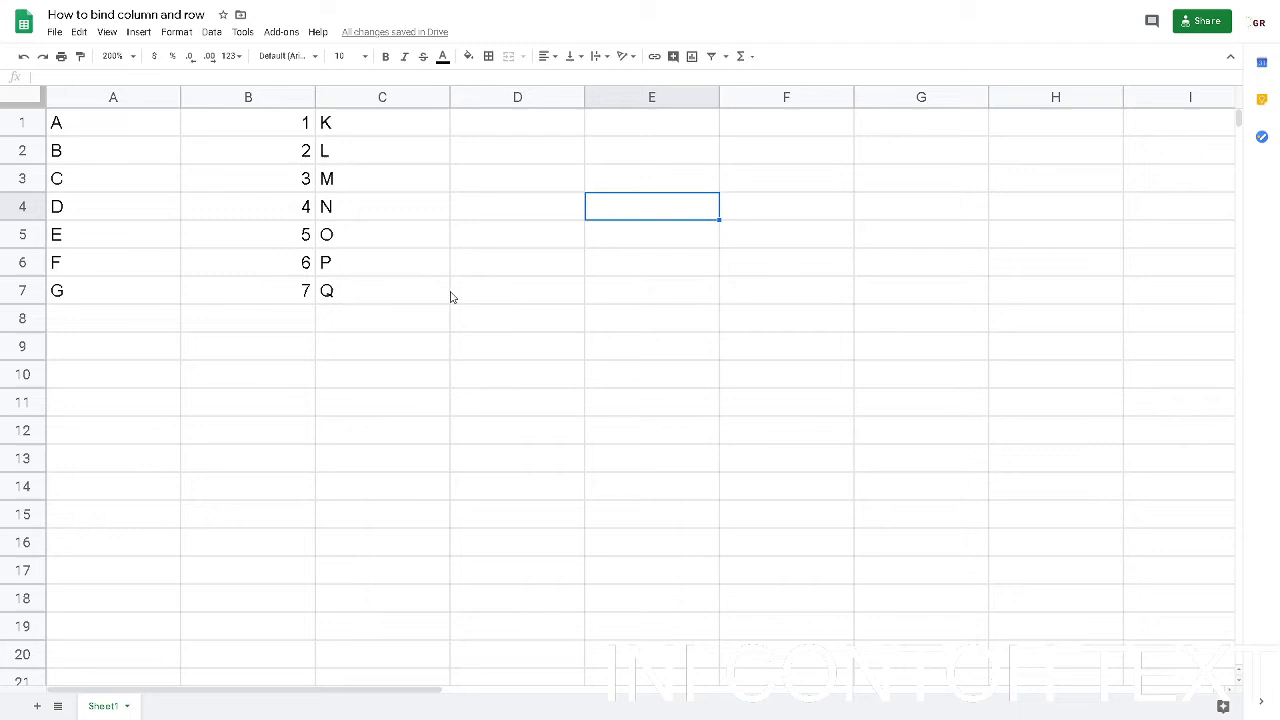
click(123, 98)
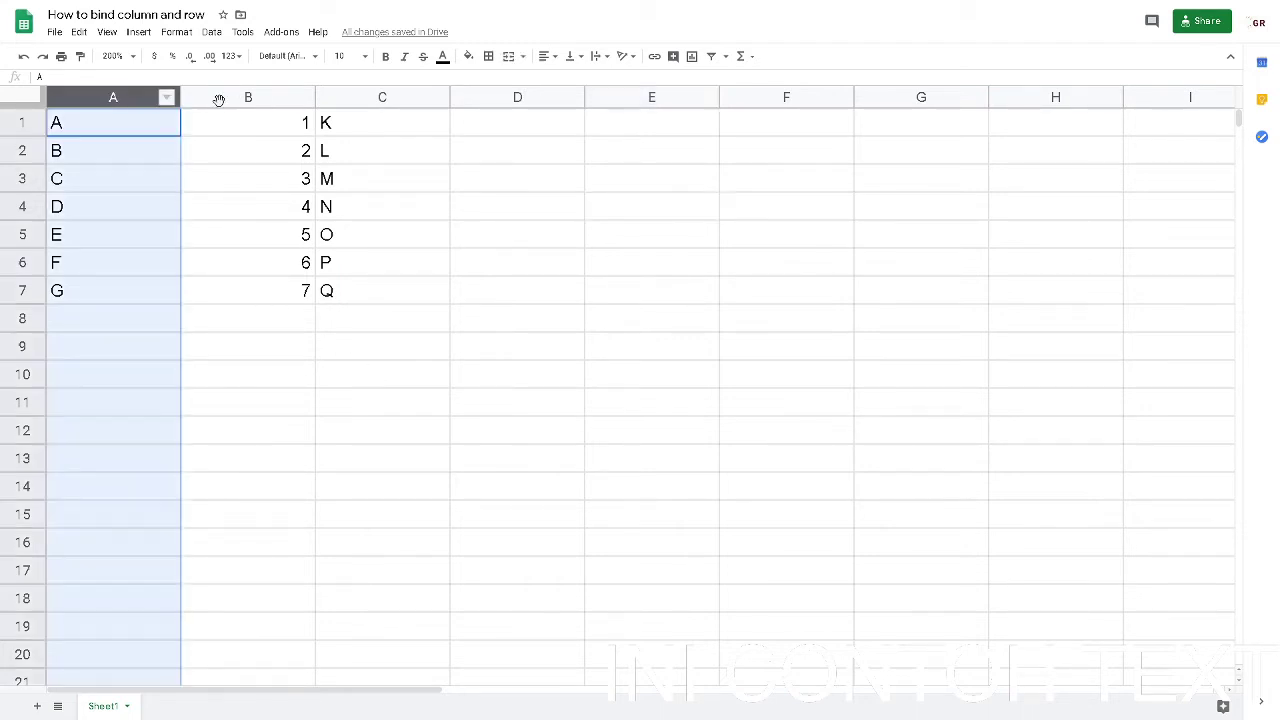
click(263, 97)
click(408, 97)
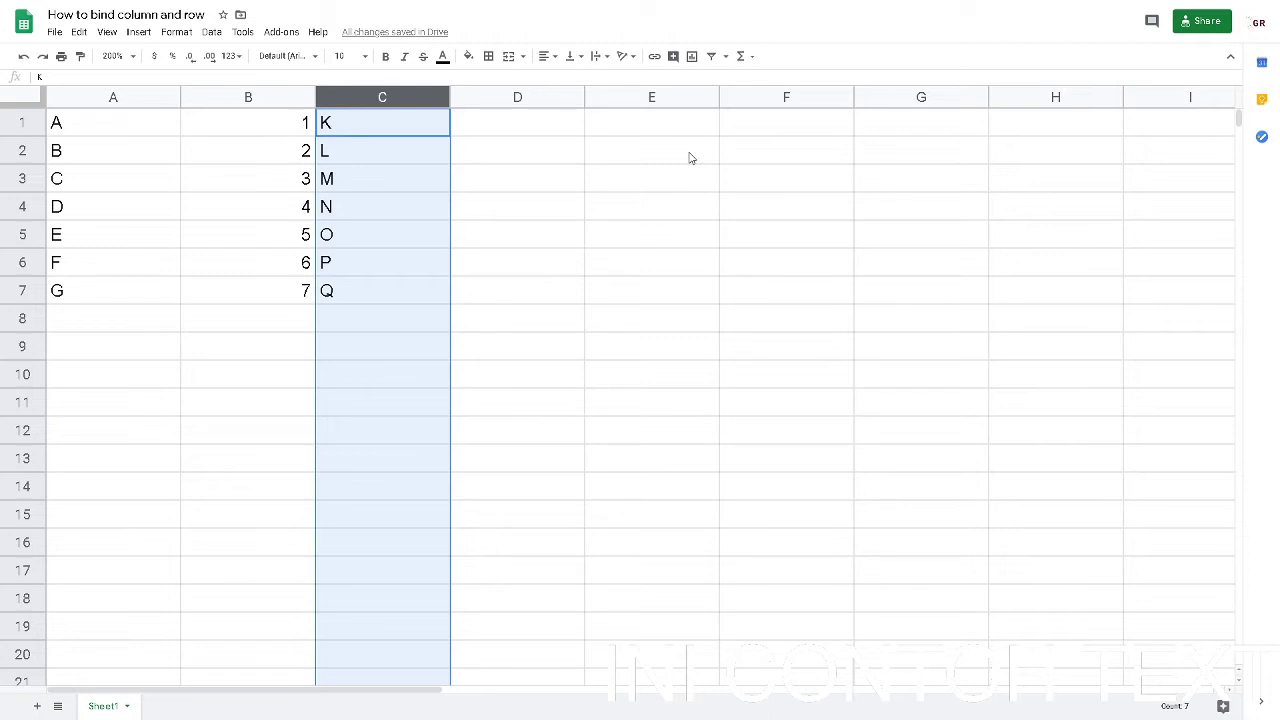
Step: Enter ={A1:A7;B1:B7;C1:C7} in E1 to stack the three columns vertically
click(634, 132)
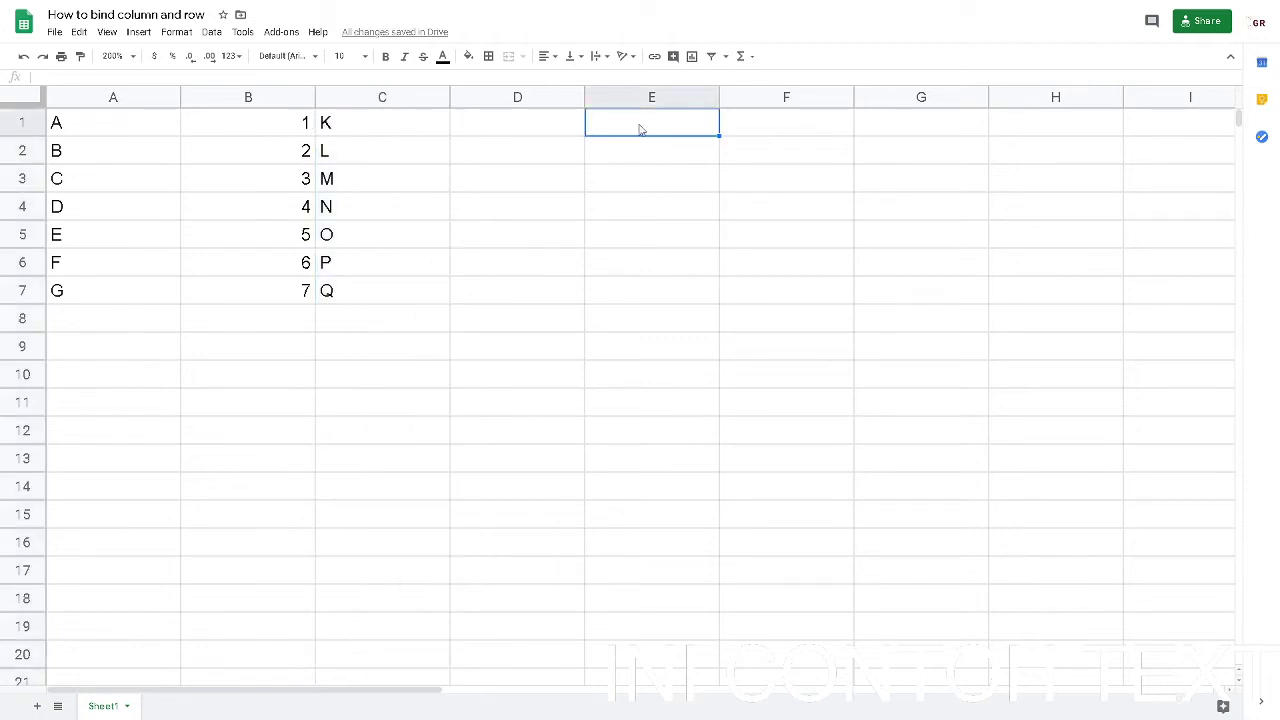
text(=)
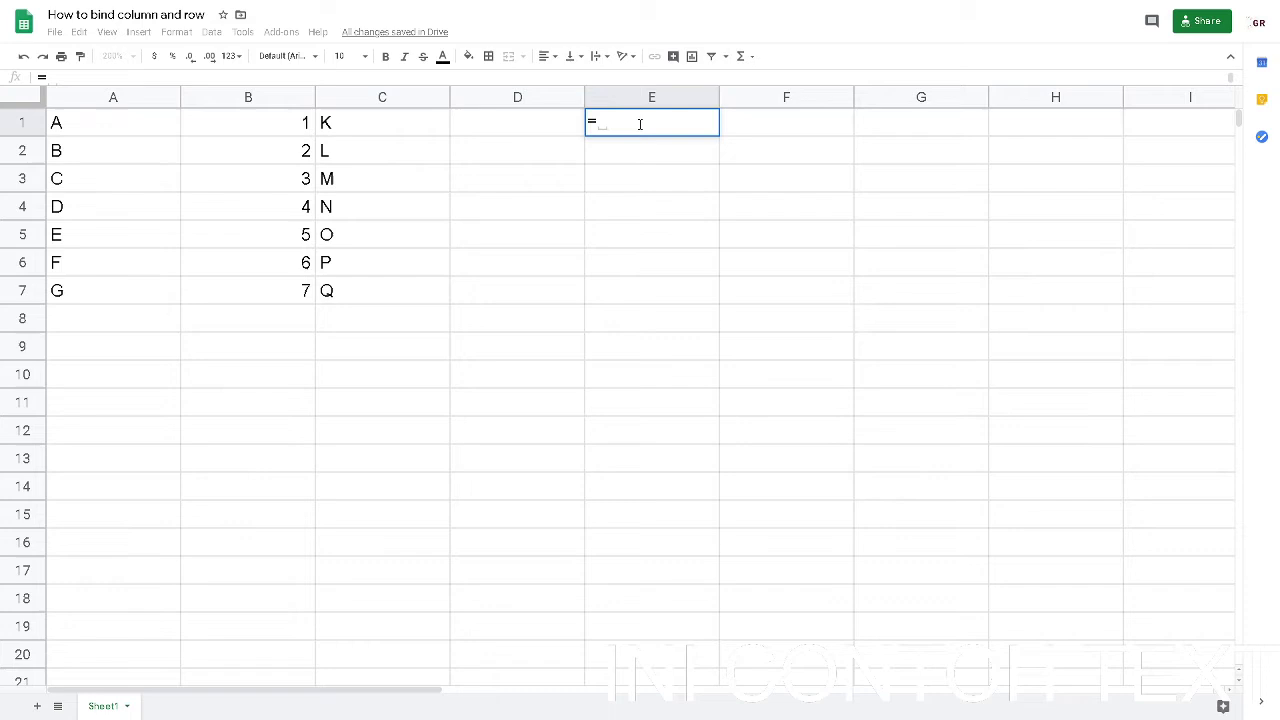
text({)
drag(141, 130, 130, 304)
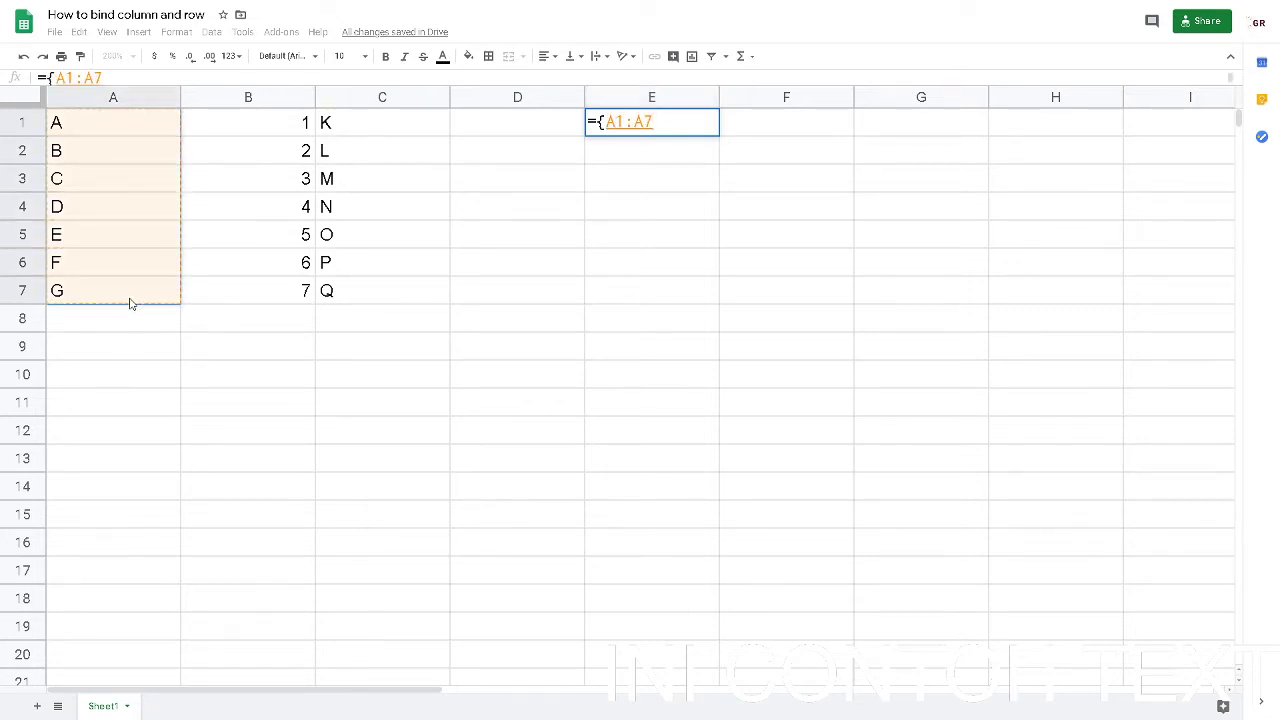
text(;)
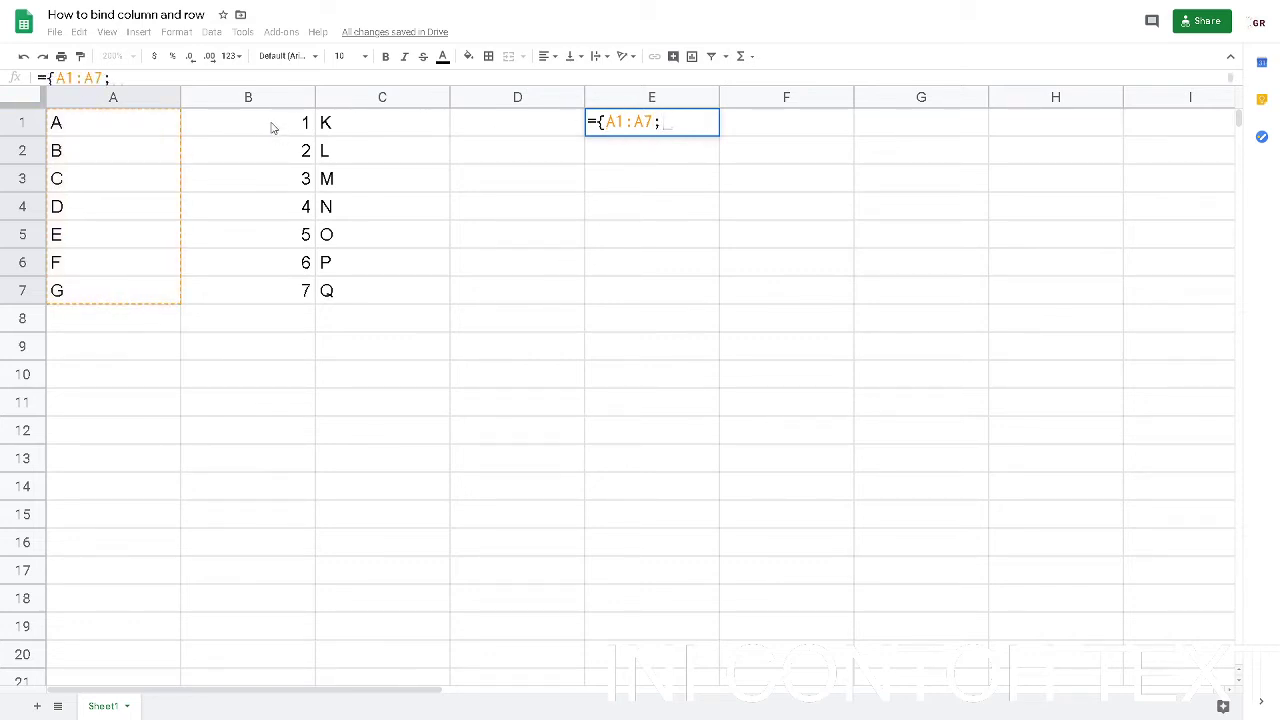
drag(272, 127, 262, 307)
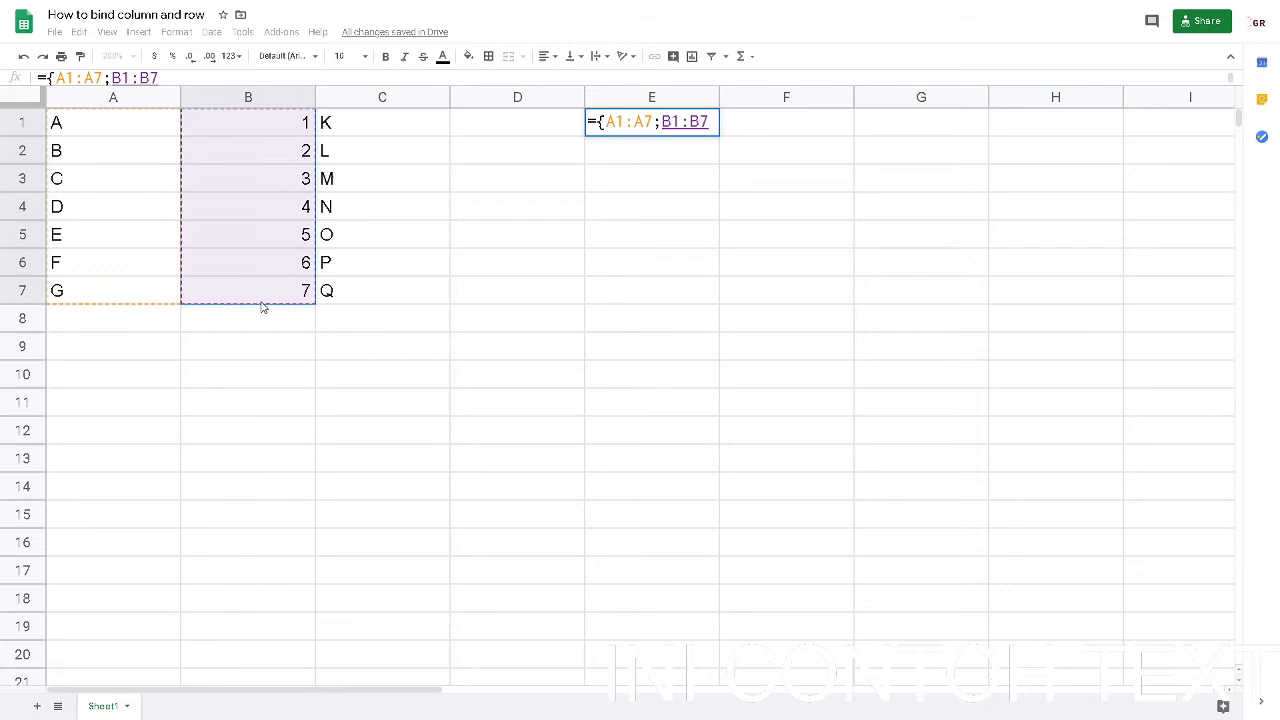
text(;)
drag(382, 129, 375, 299)
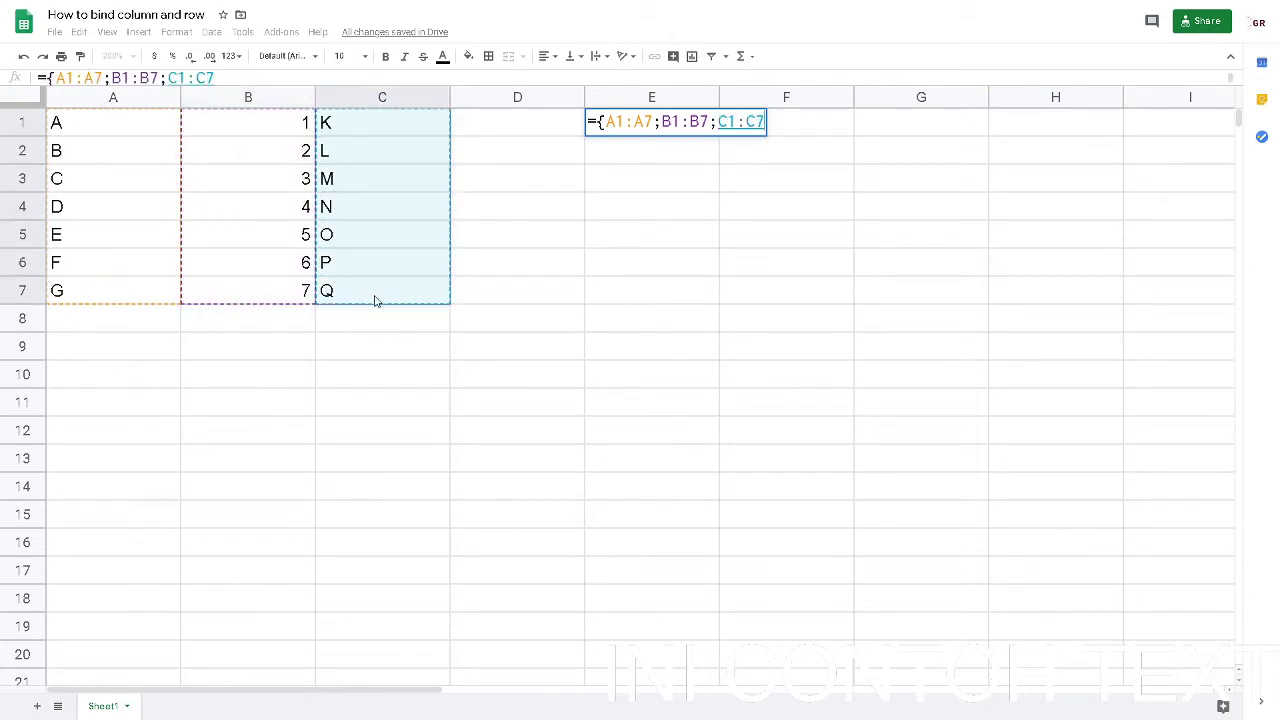
text(})
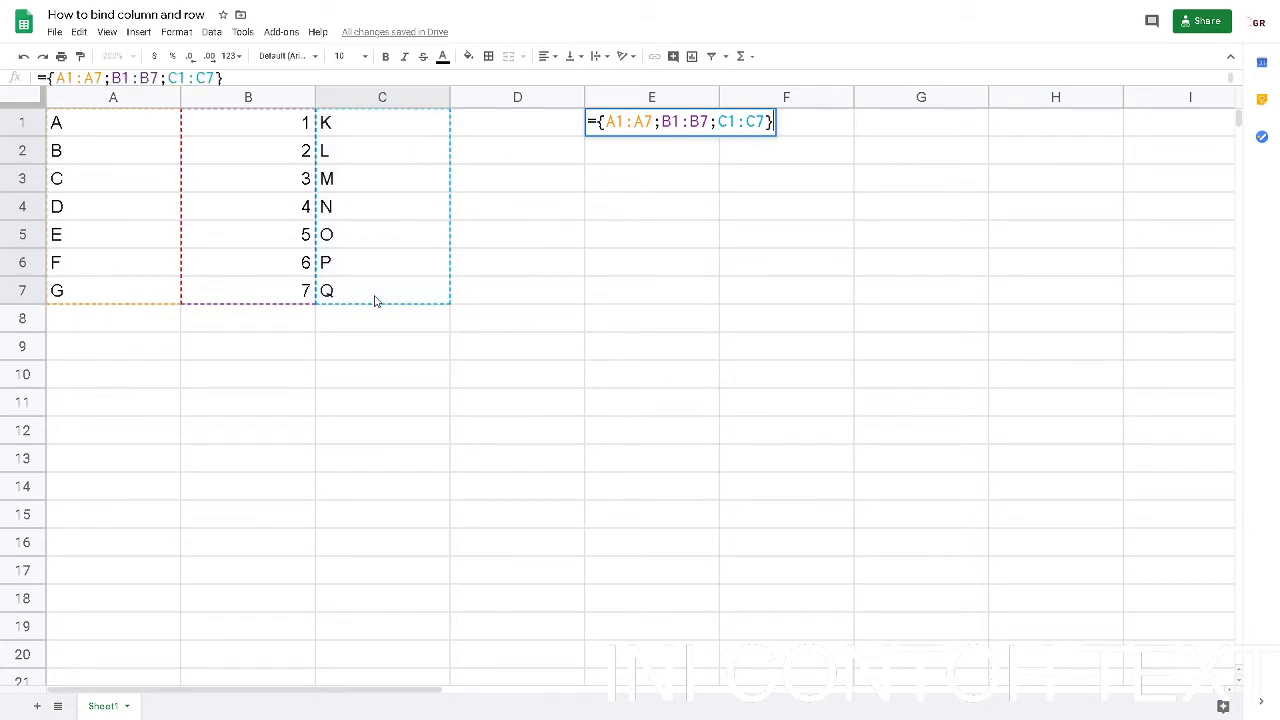
key(Return)
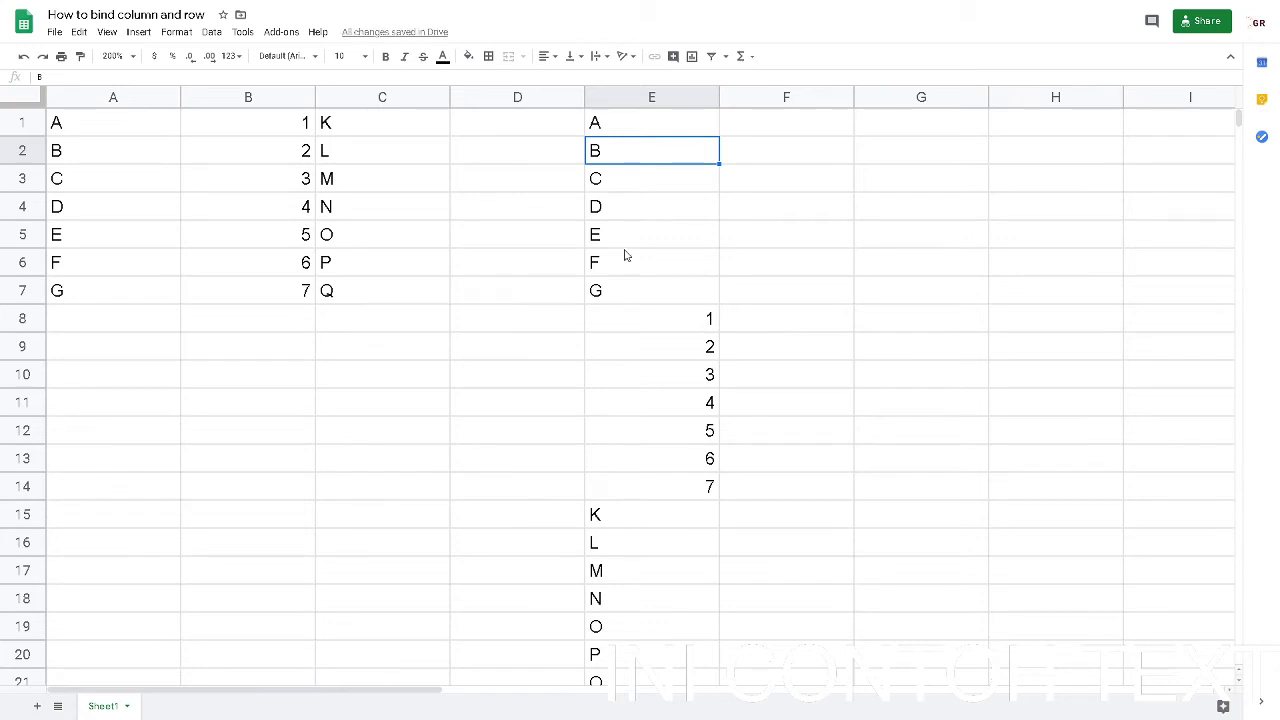
click(651, 97)
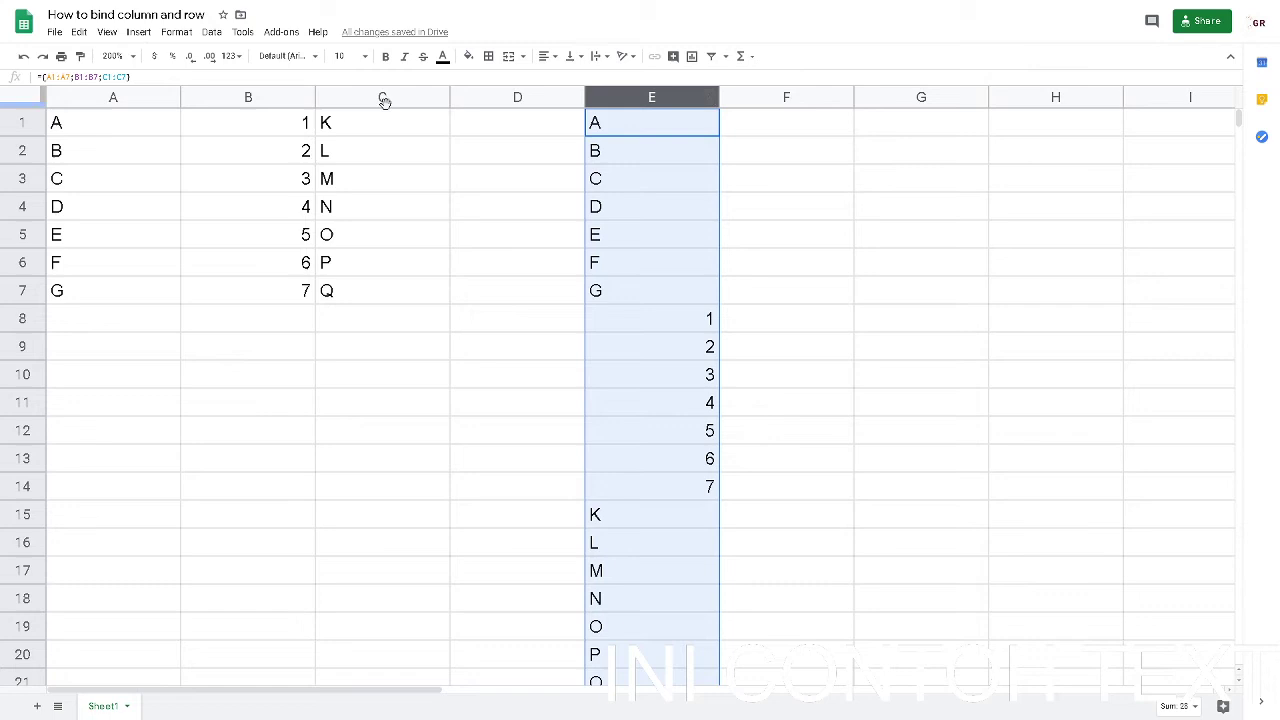
drag(383, 100, 73, 120)
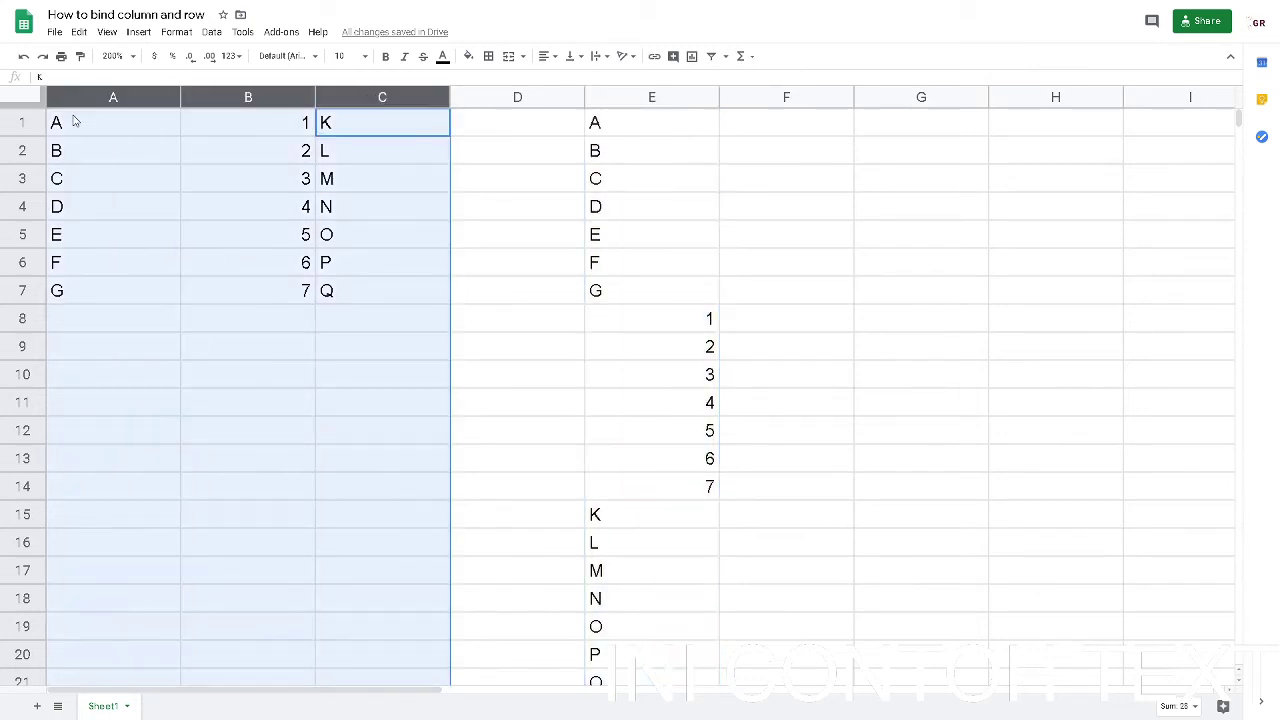
click(491, 188)
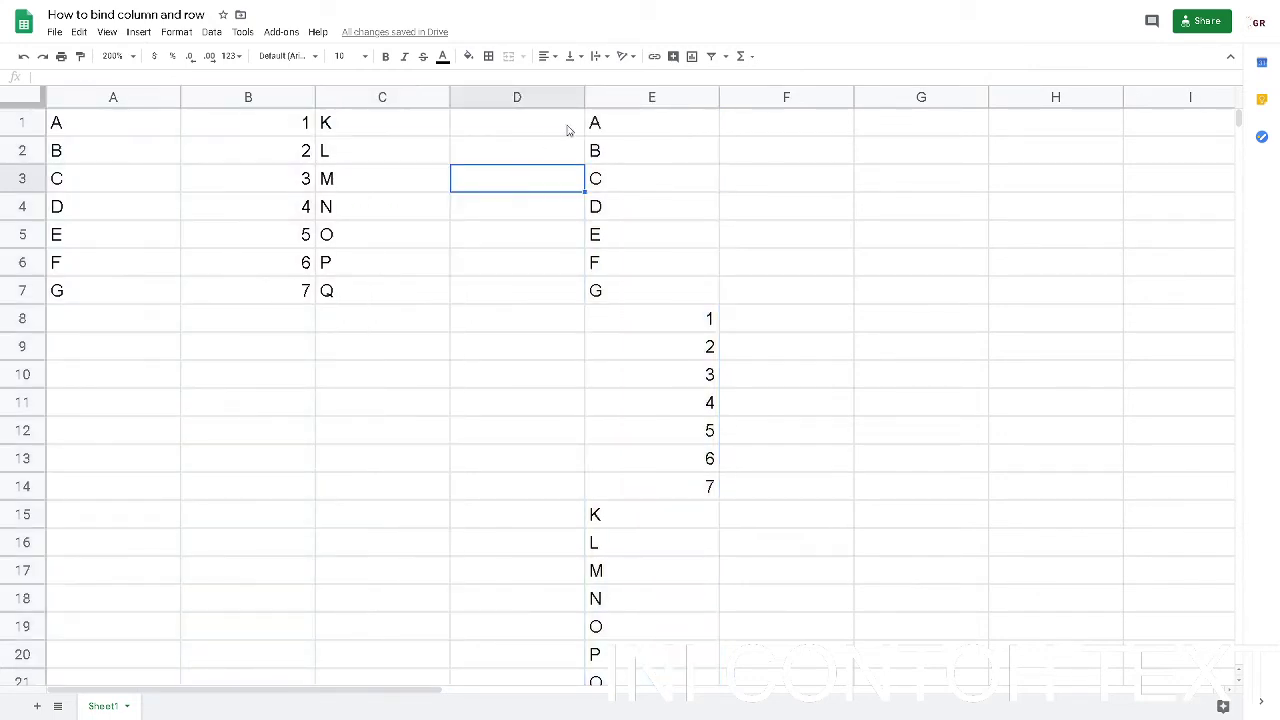
click(631, 100)
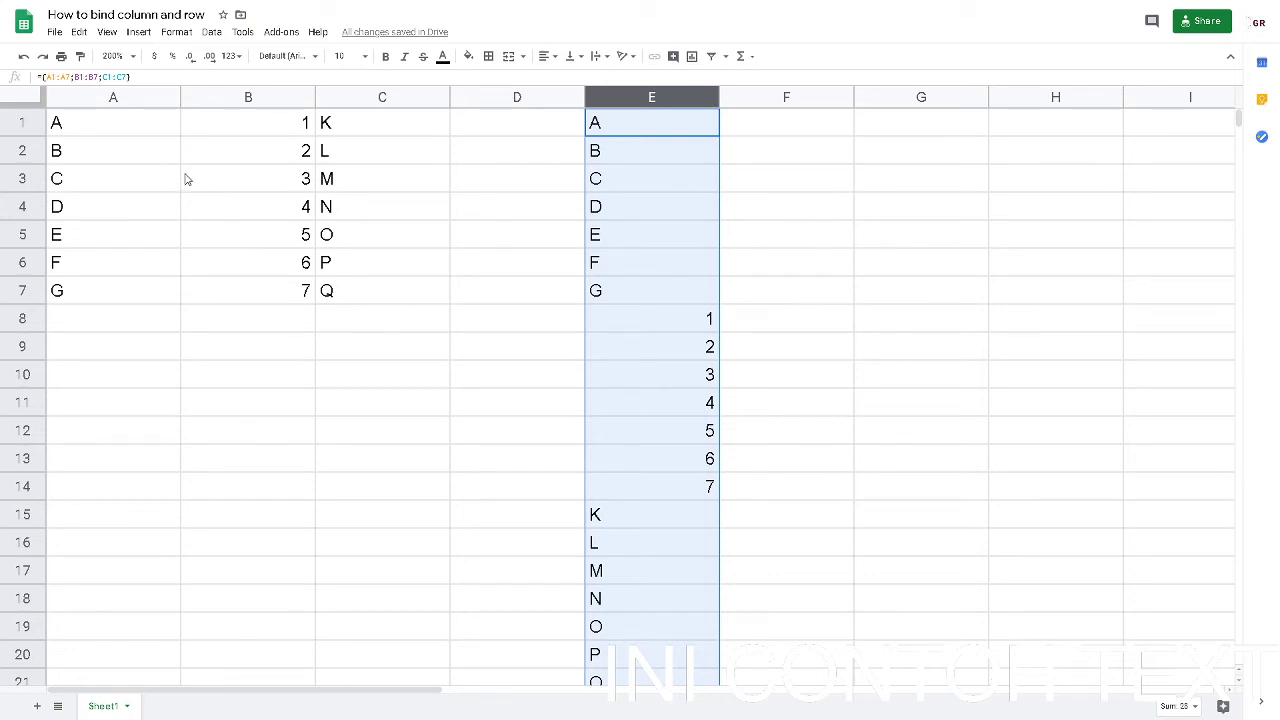
drag(76, 125, 440, 133)
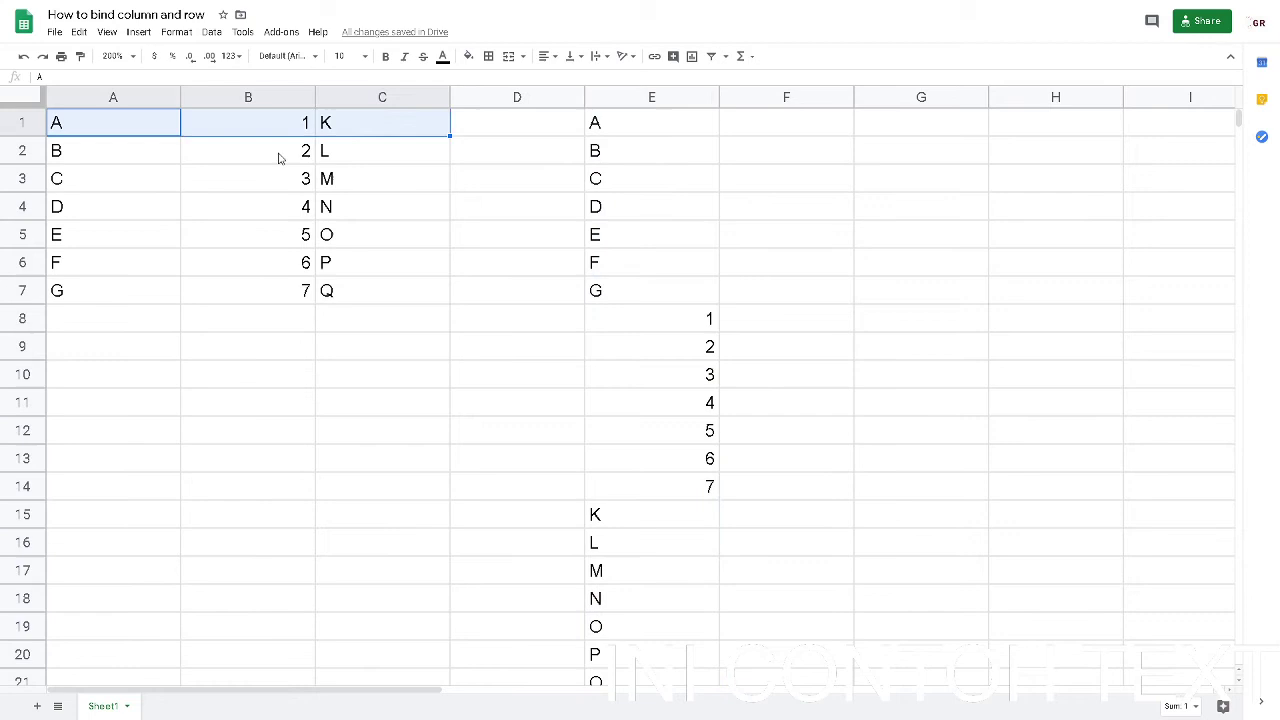
click(90, 128)
click(86, 163)
click(84, 190)
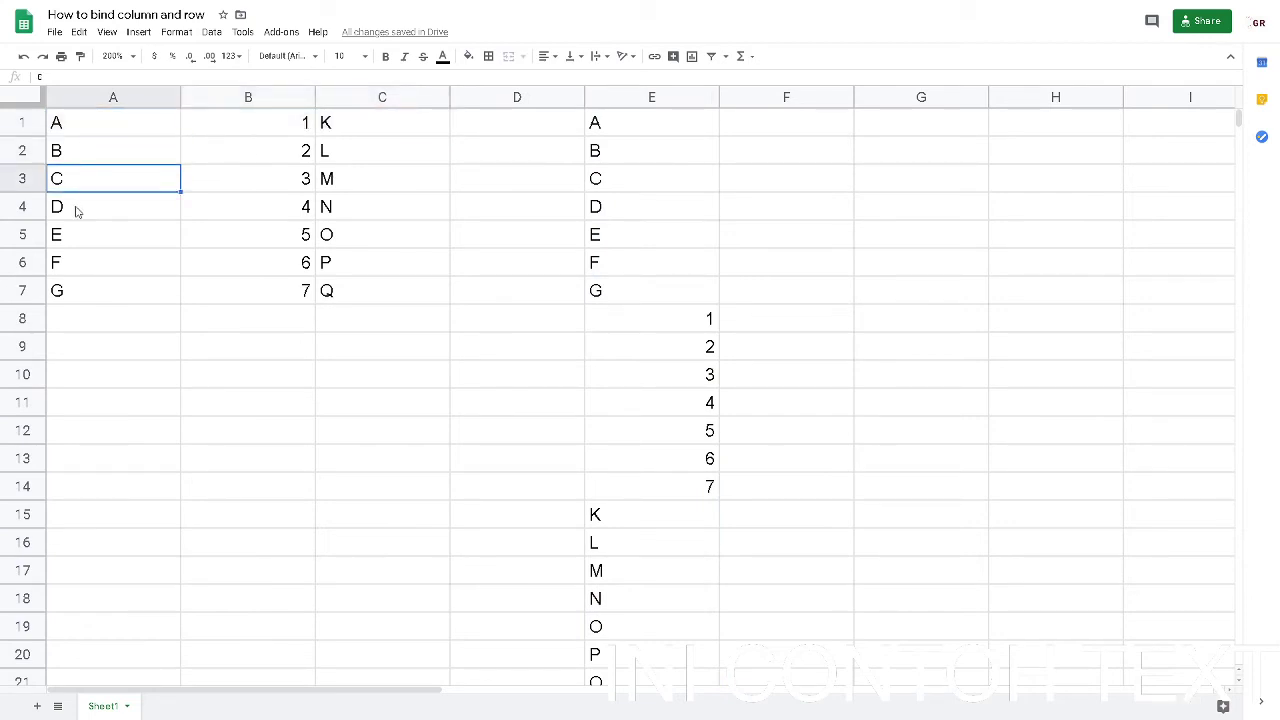
click(78, 213)
click(78, 247)
click(76, 268)
click(86, 299)
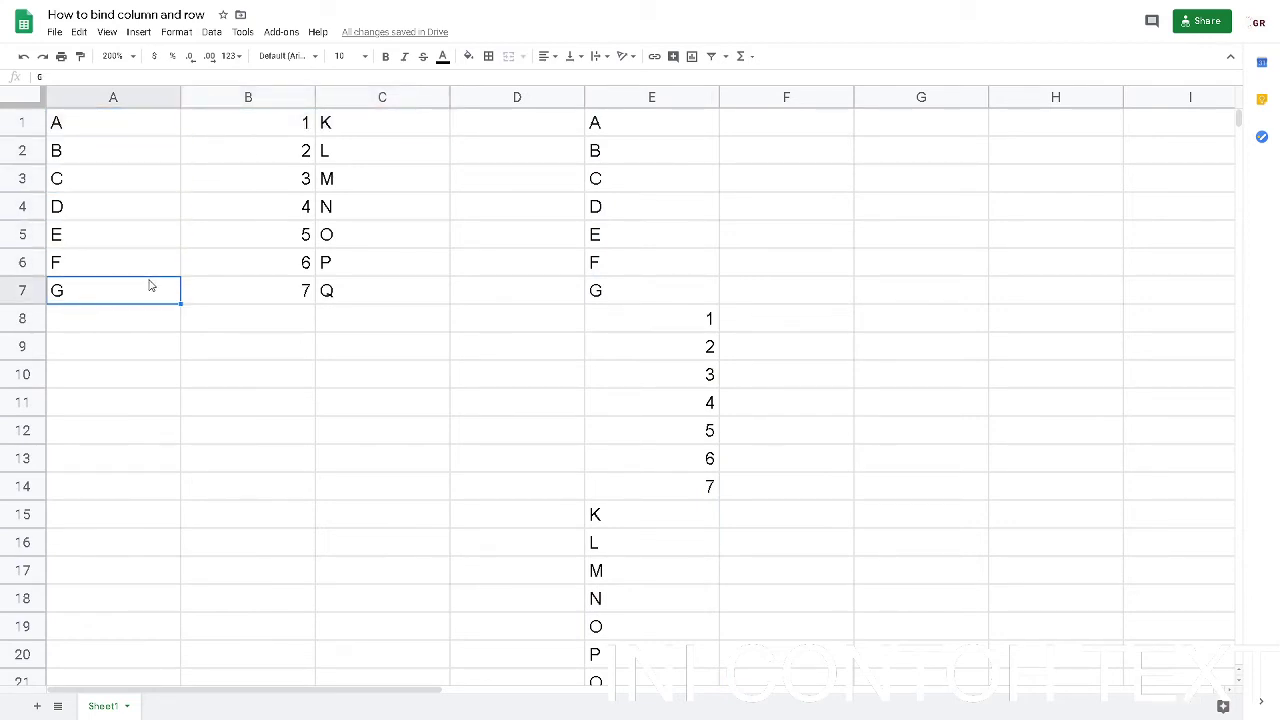
mouse_move(93, 128)
mouse_down()
mouse_move(497, 133)
mouse_move(368, 136)
mouse_up()
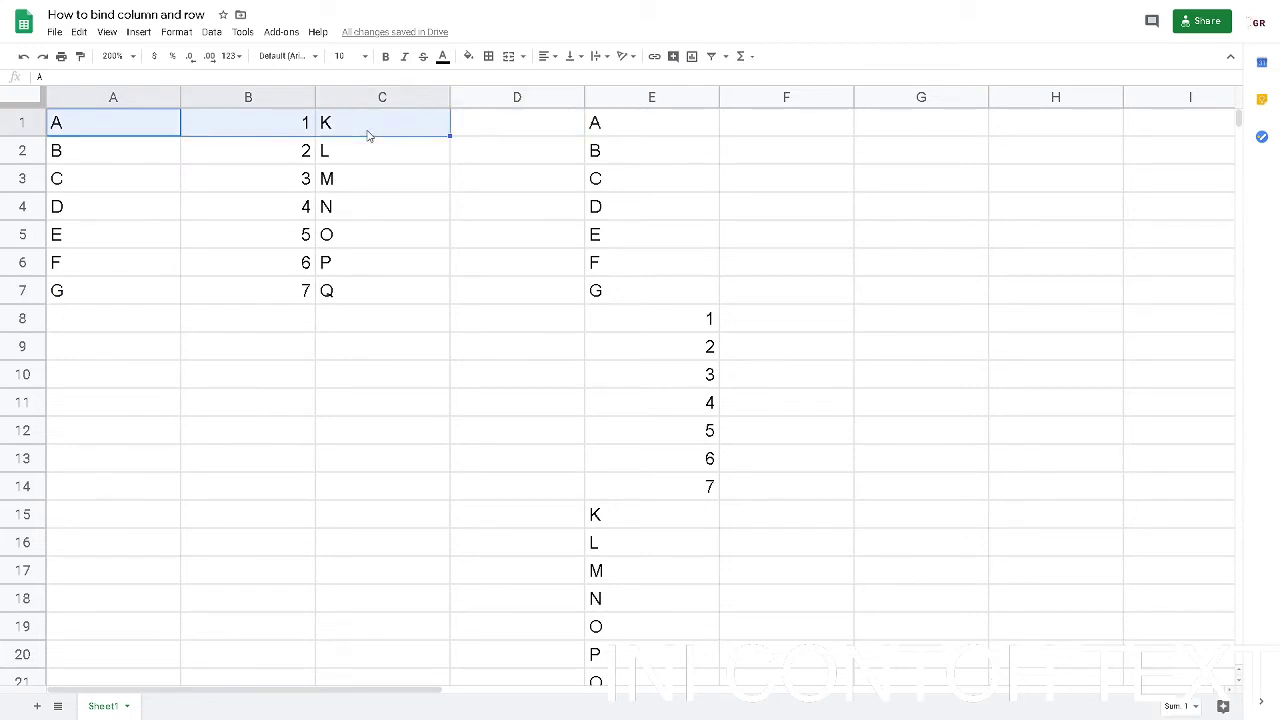
Step: Drag the column borders to shrink columns E and F to fit the single characters
click(897, 132)
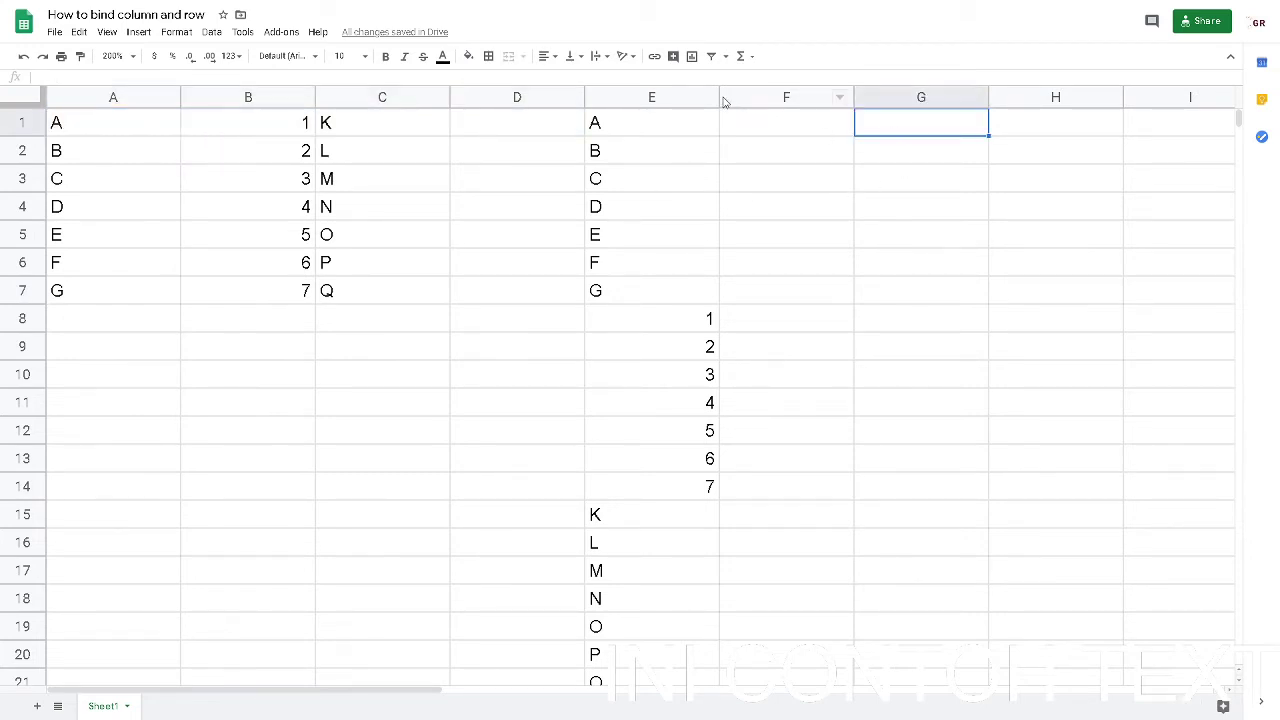
drag(720, 98, 625, 98)
click(605, 131)
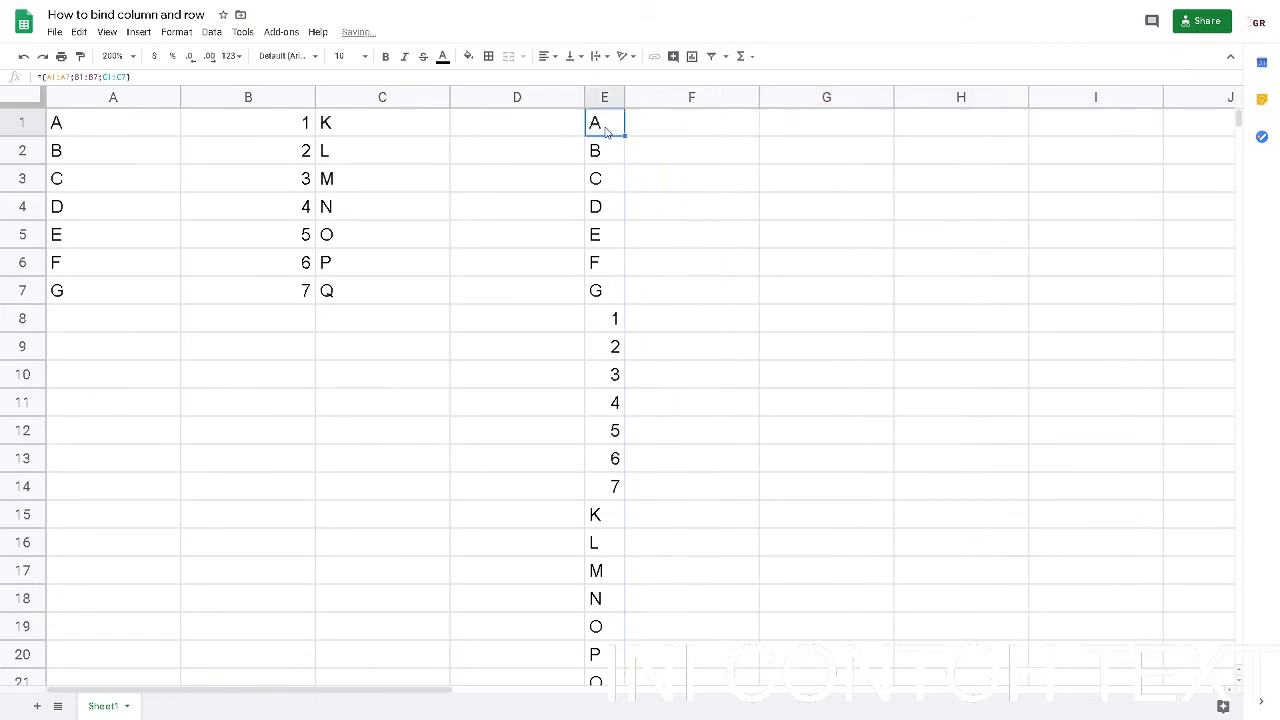
drag(759, 97, 719, 97)
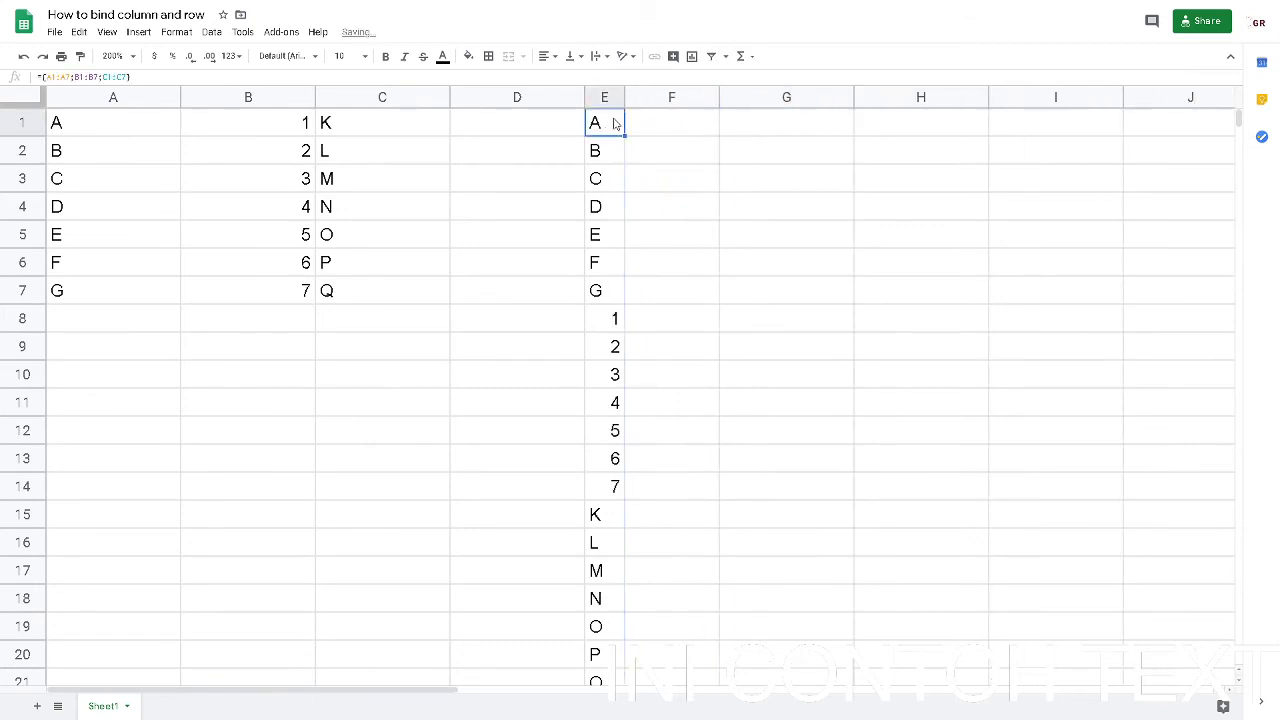
right_click(608, 97)
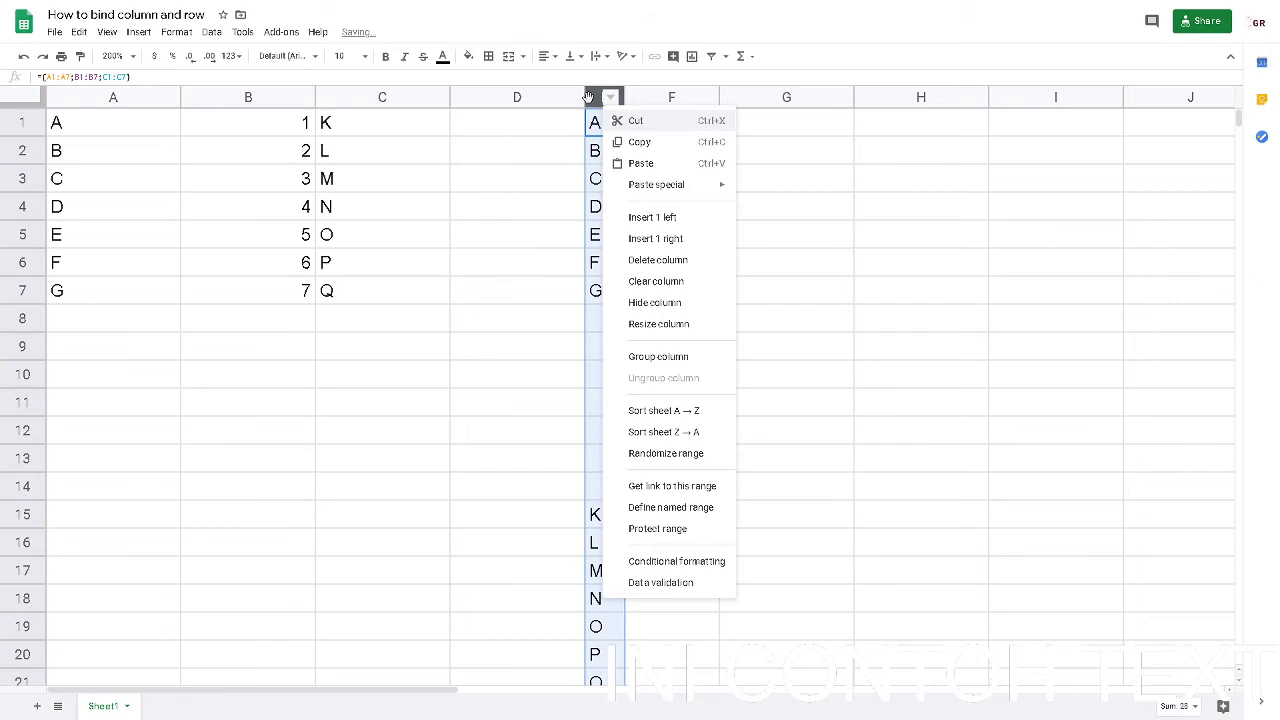
click(566, 137)
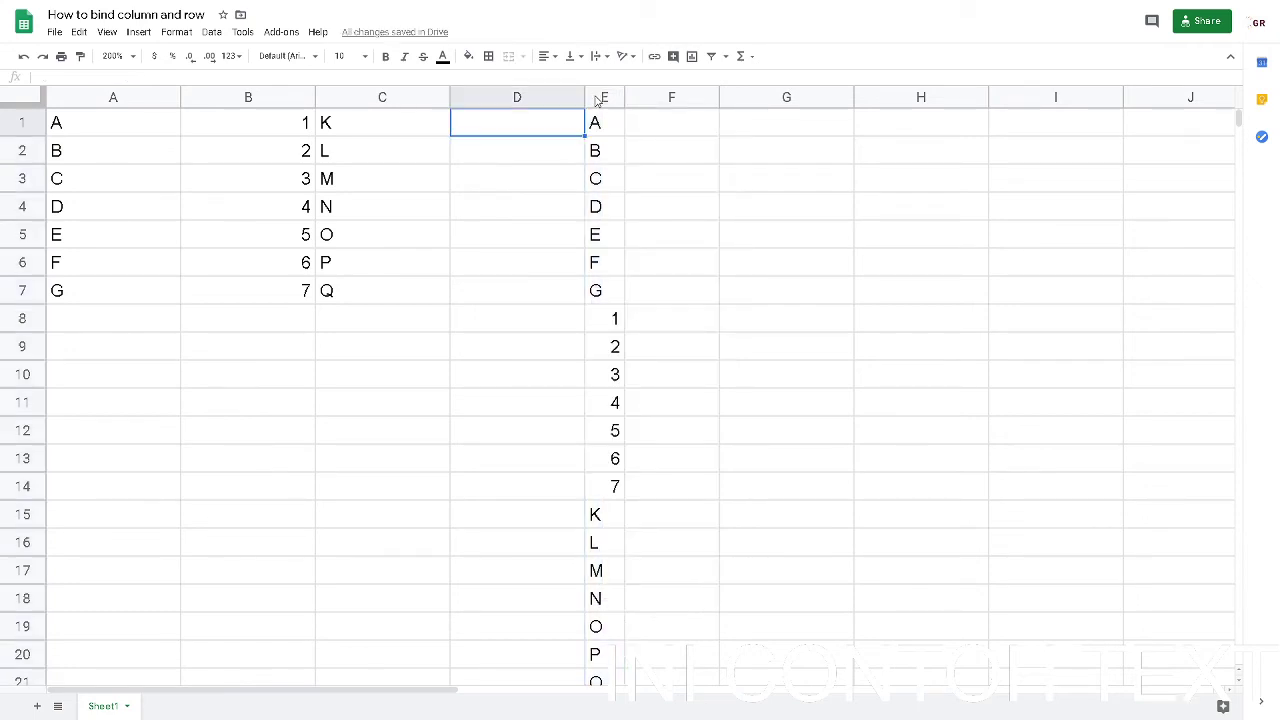
click(597, 97)
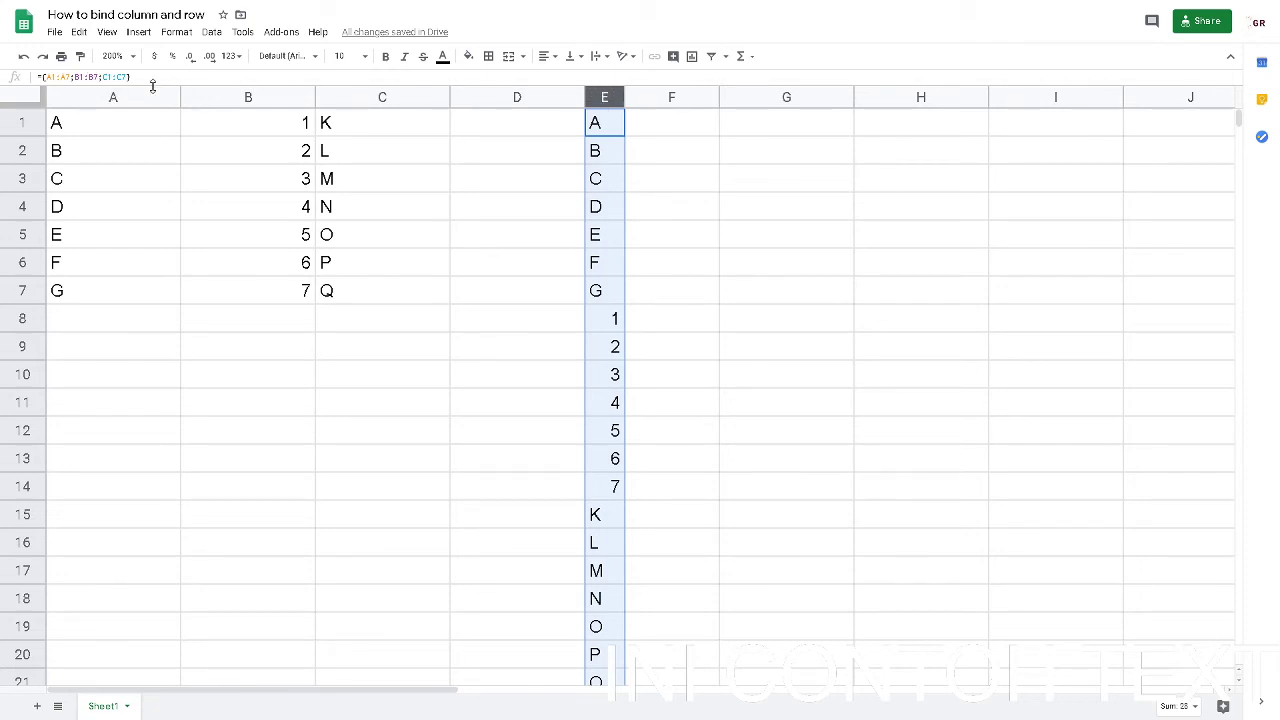
click(744, 125)
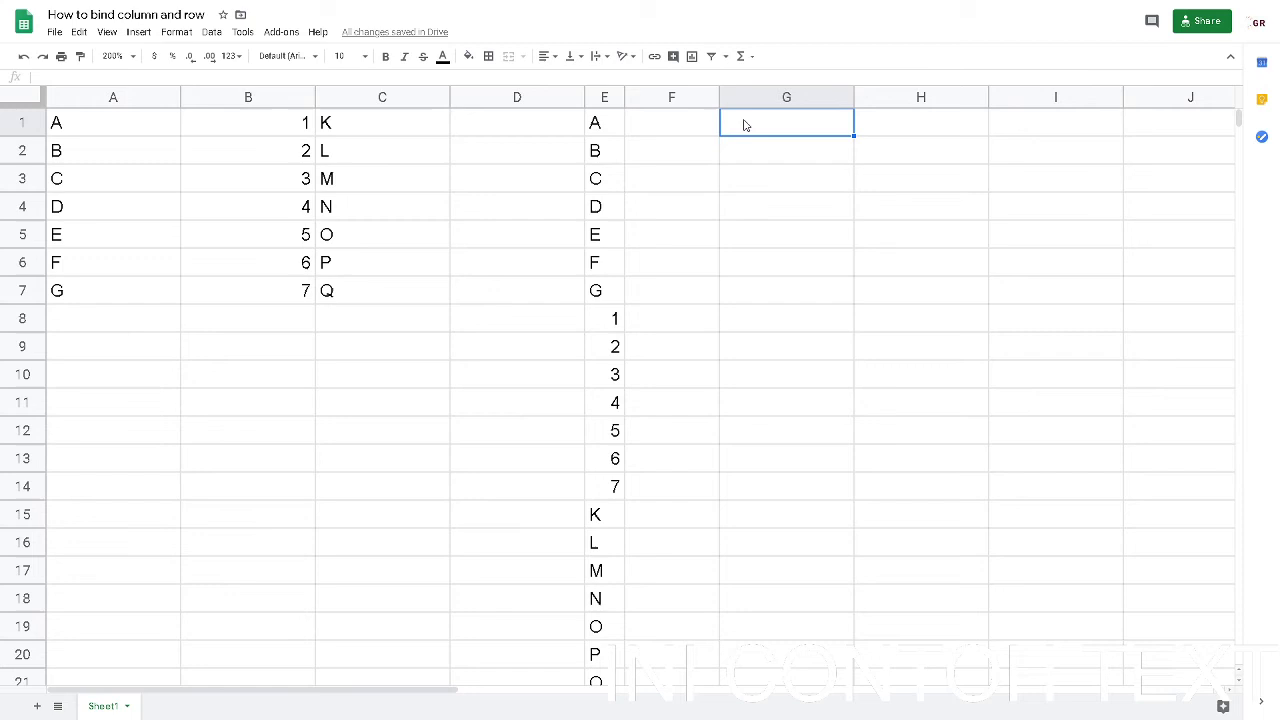
Step: Enter ={A1:C1,A2:C2,A3:C3,A4:C4,A5:C5,A6:C6,A7:C7} in G1 to lay all rows out horizontally
text(={)
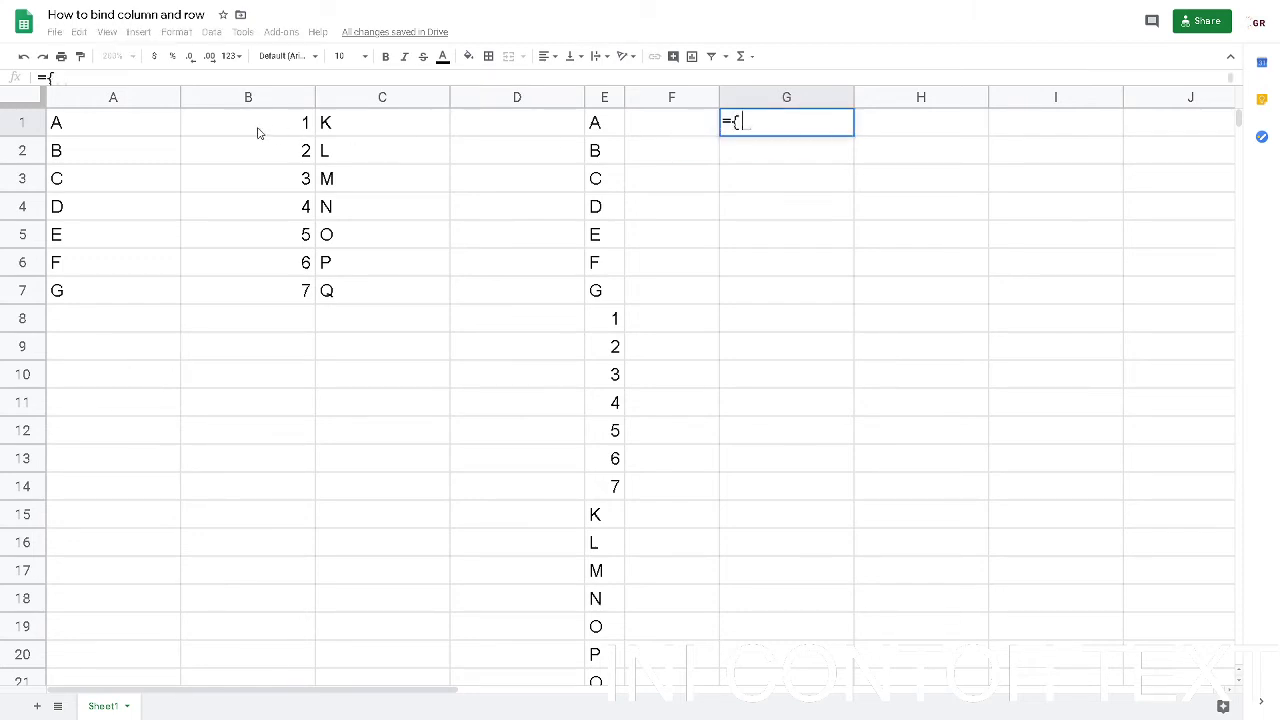
drag(111, 131, 375, 134)
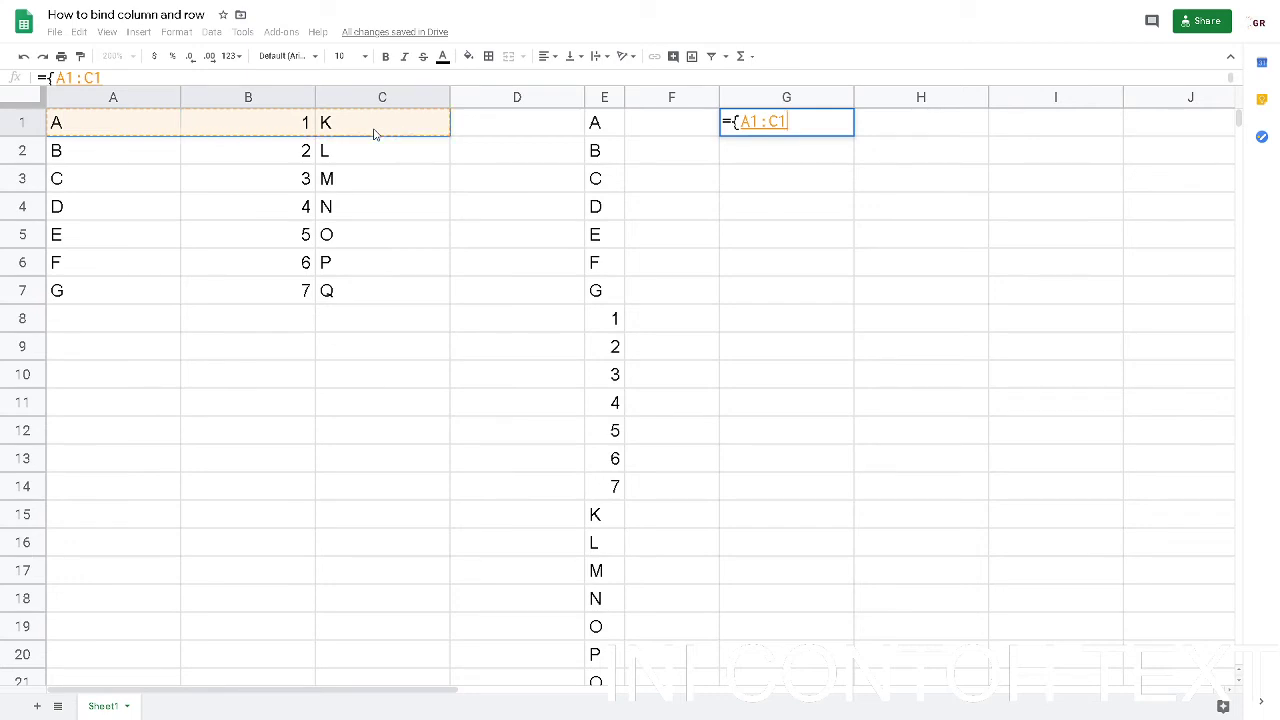
text(,)
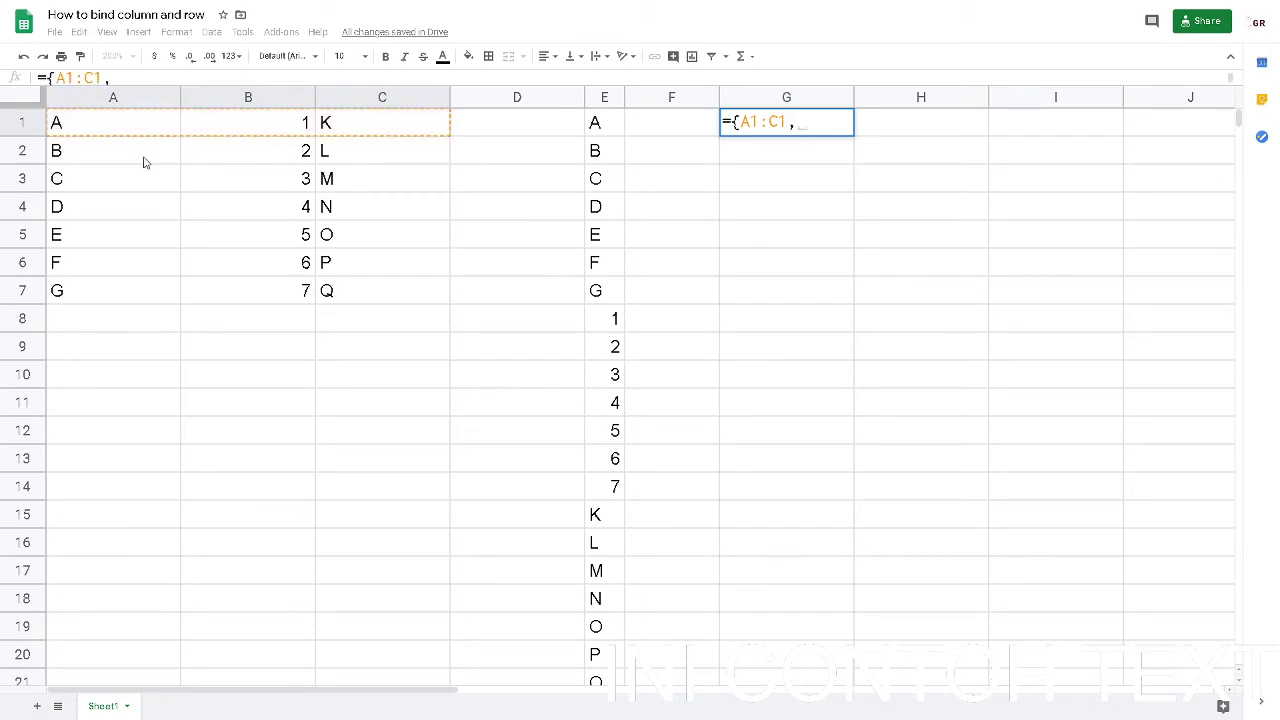
drag(108, 157, 386, 148)
text(,)
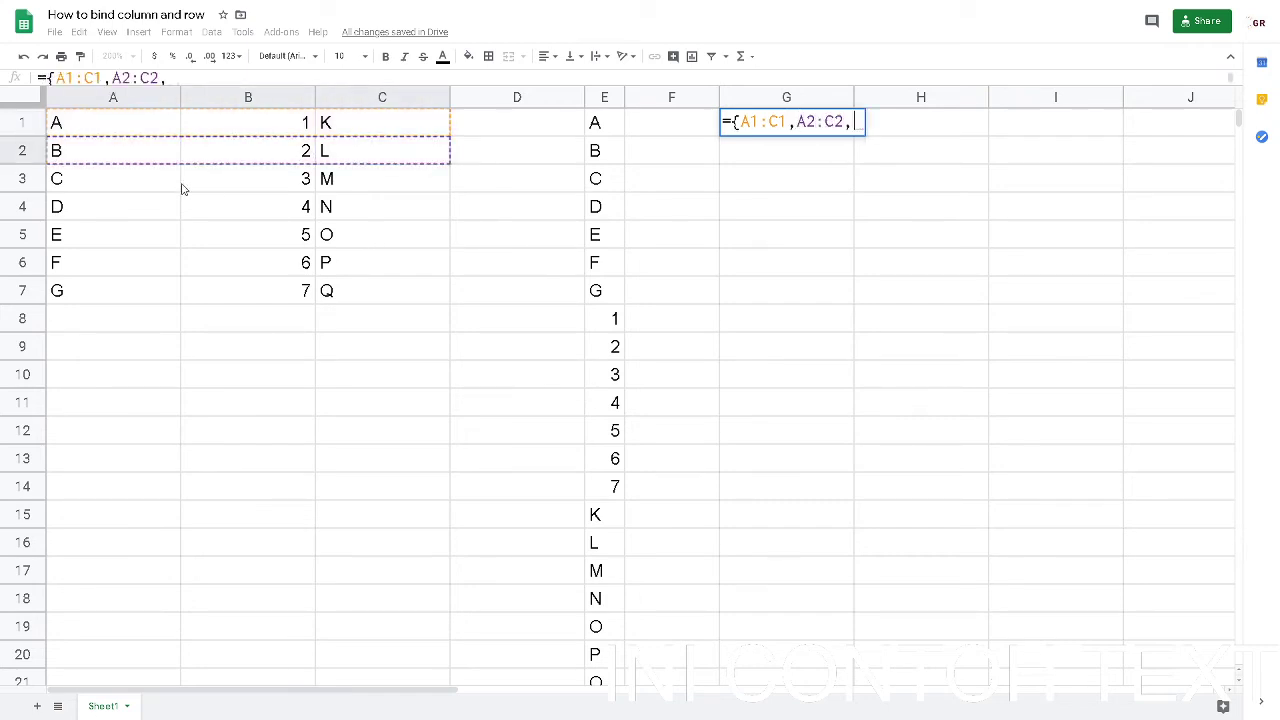
drag(145, 183, 395, 180)
text(,)
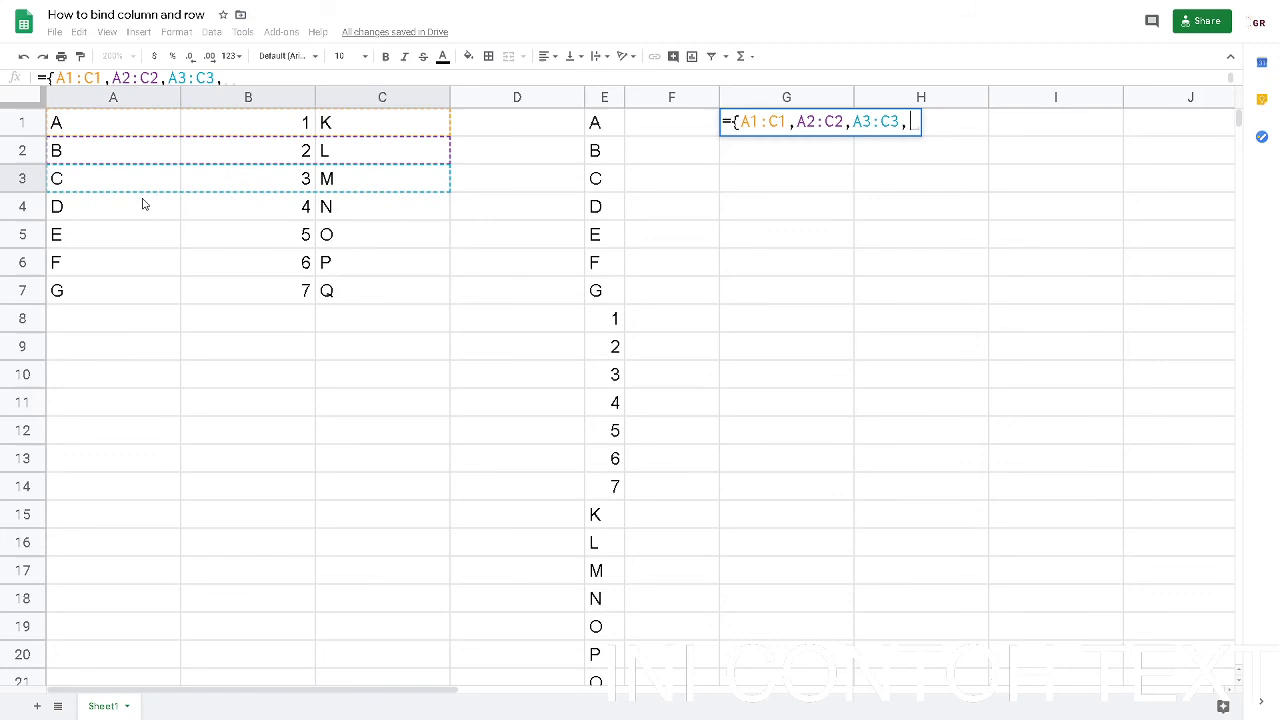
drag(143, 205, 414, 209)
text(,)
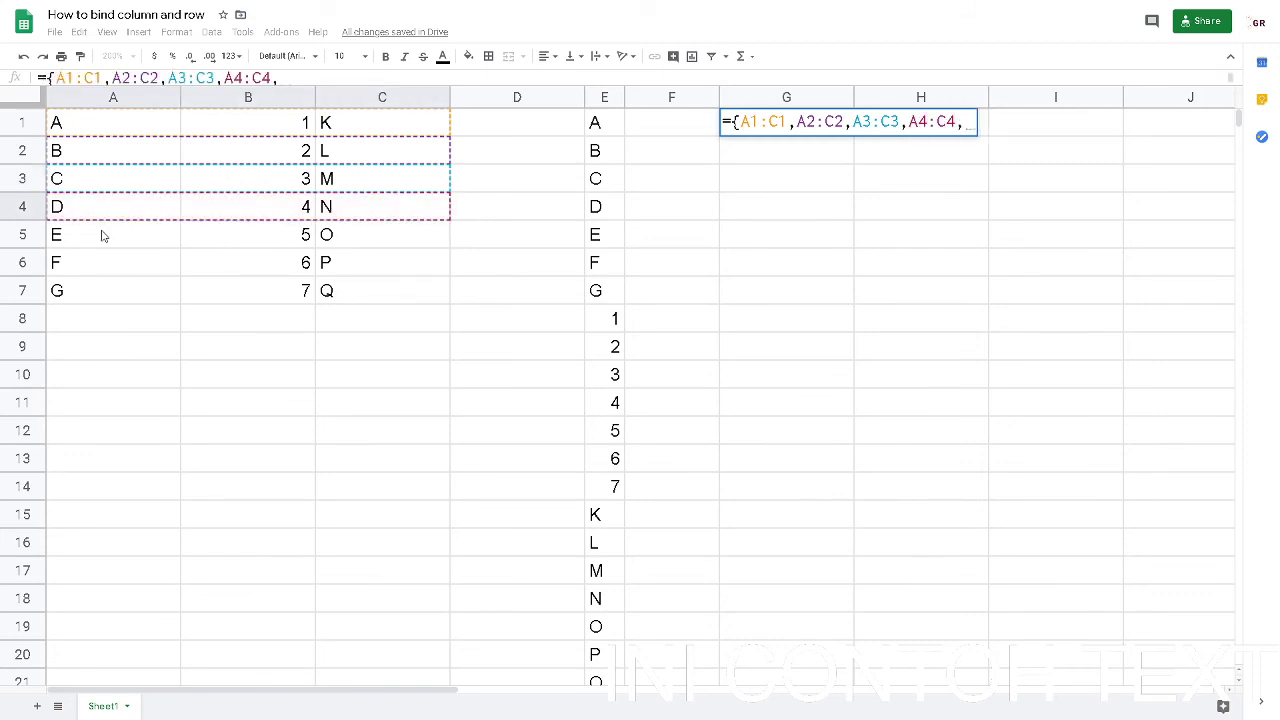
drag(100, 234, 343, 247)
text(,)
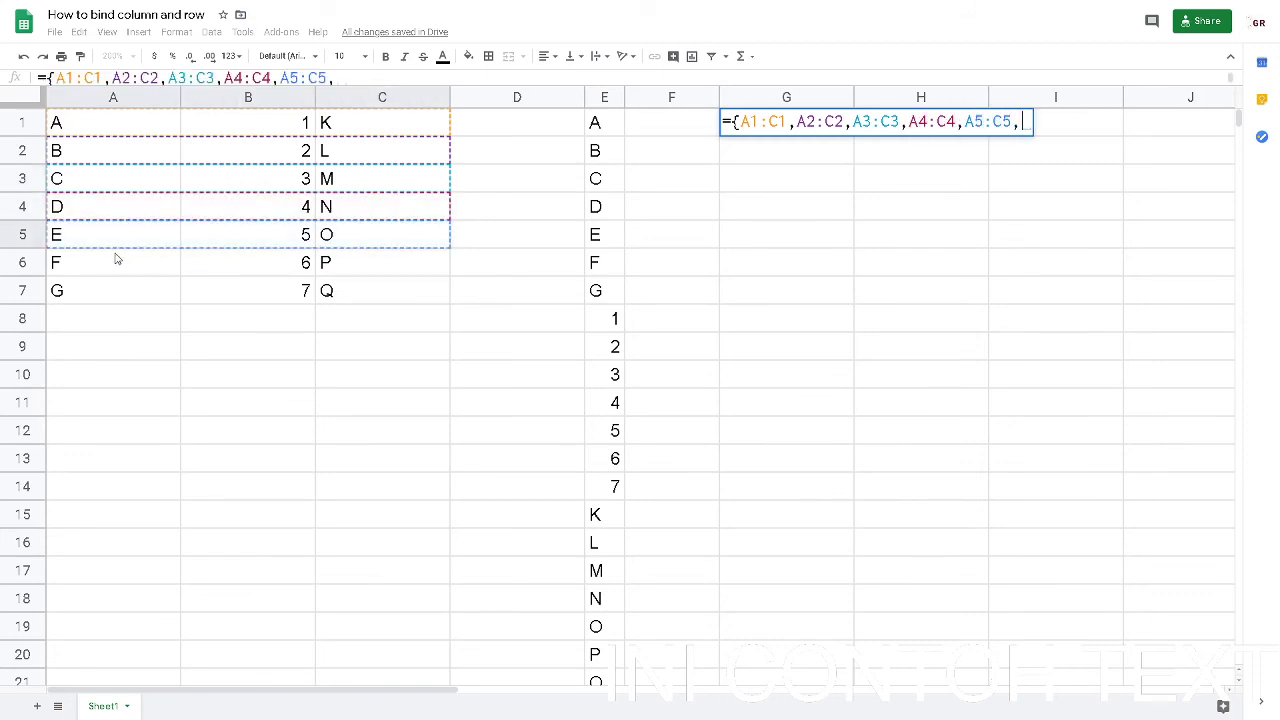
drag(117, 260, 420, 268)
text(,)
drag(151, 300, 466, 306)
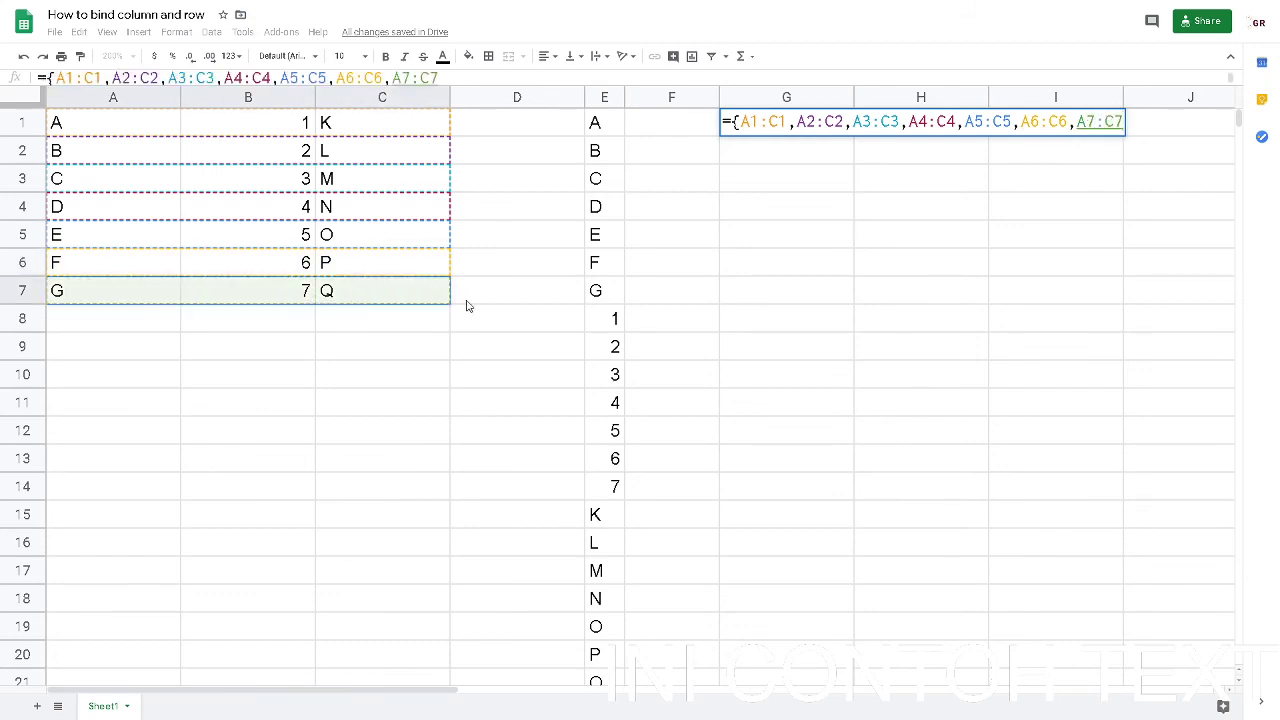
text(})
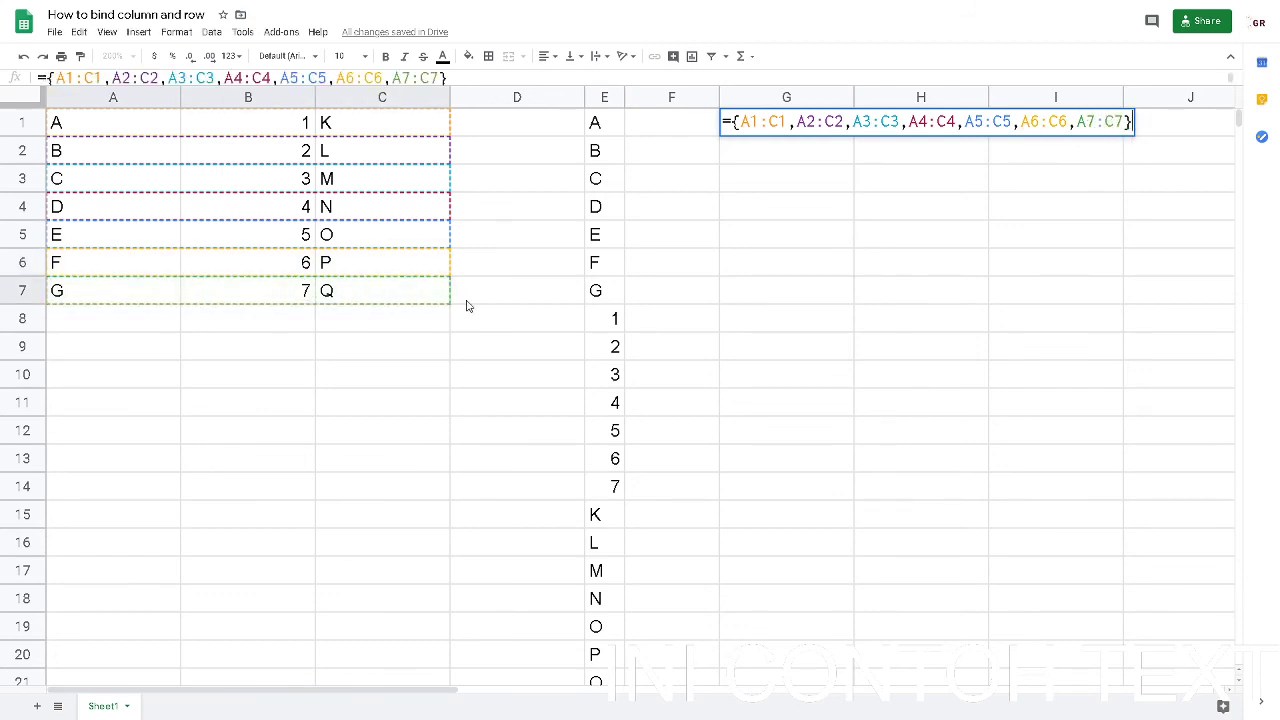
key(Return)
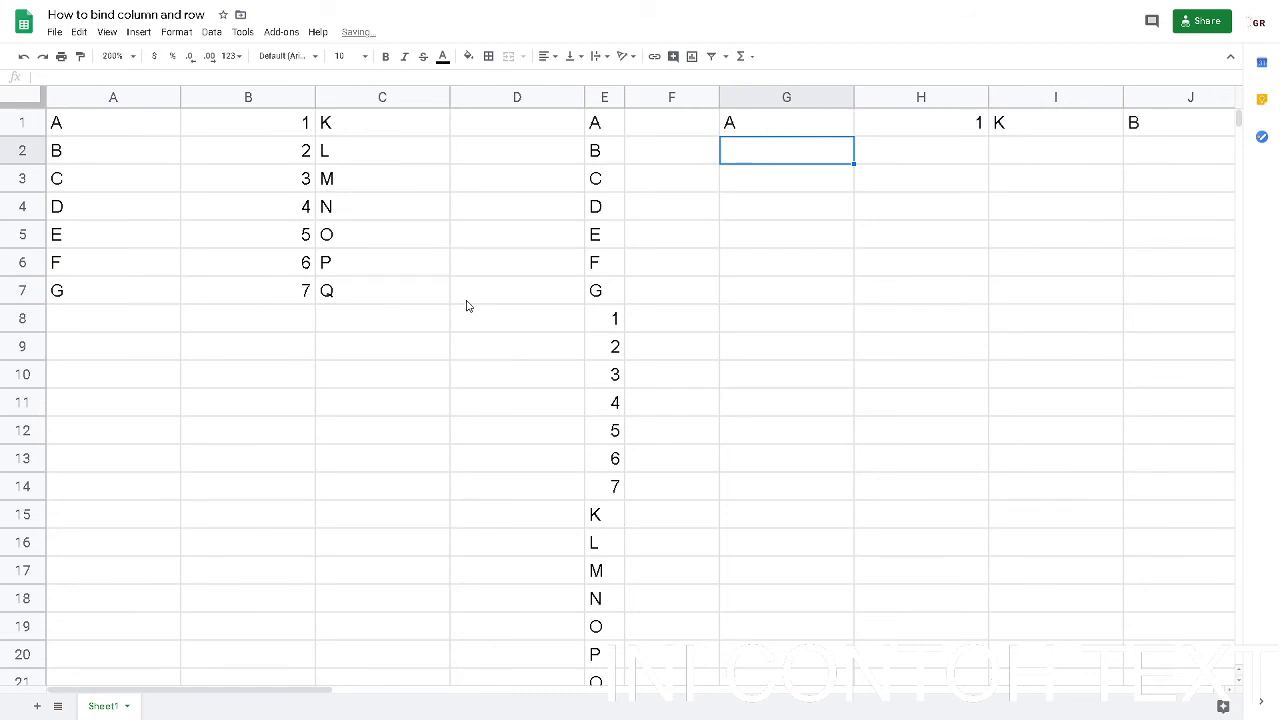
Step: Enter ={A1:C2,A3:C4,A5:C6} in G3 to place the three two-row blocks side by side
drag(314, 694, 286, 623)
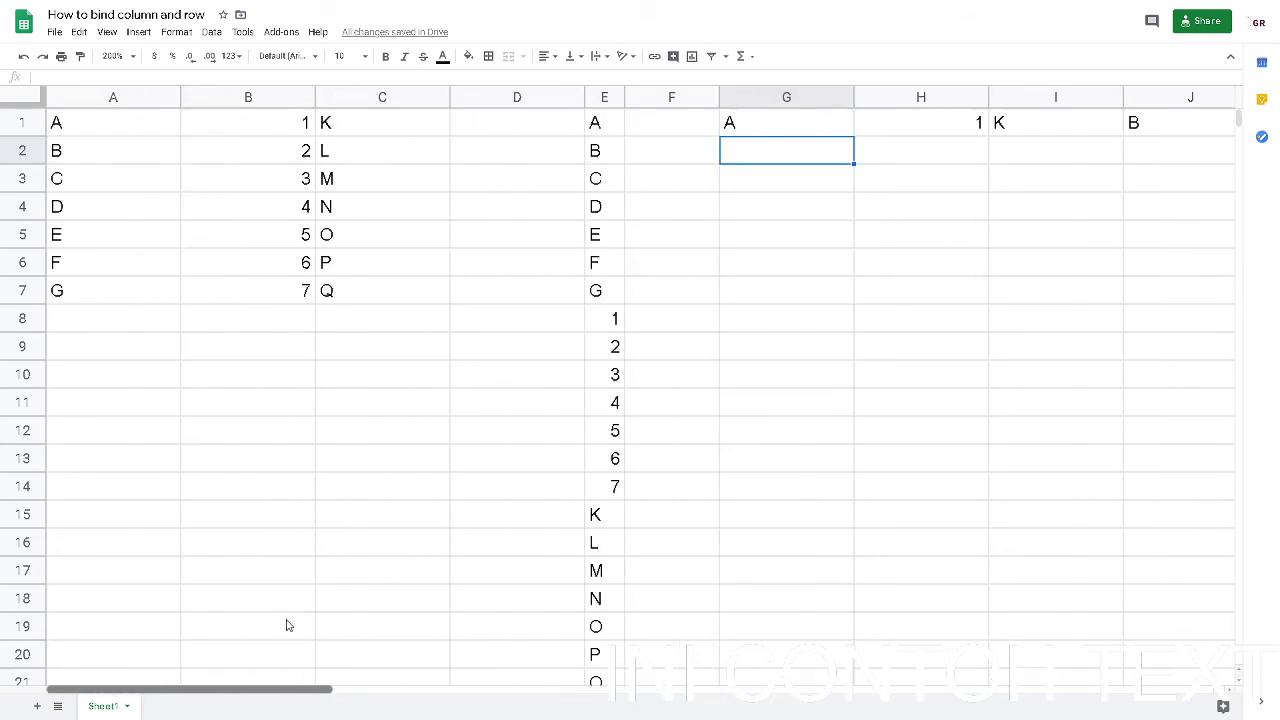
click(812, 189)
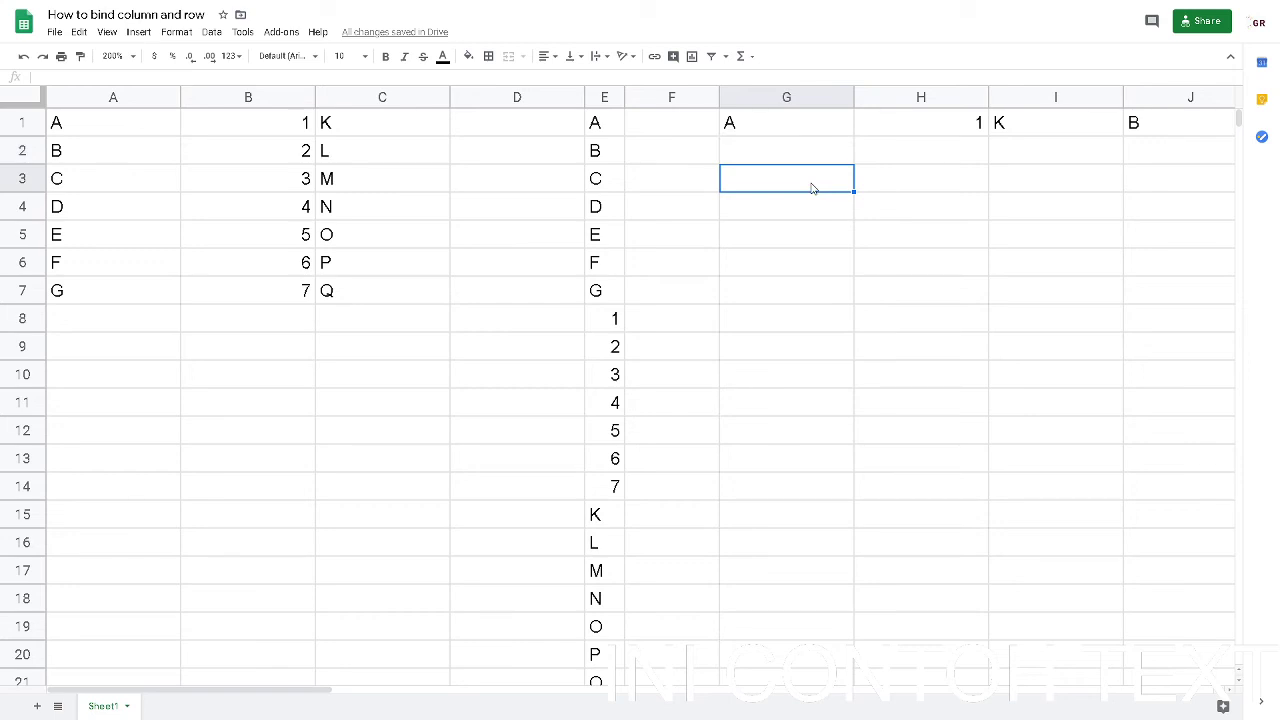
text(={)
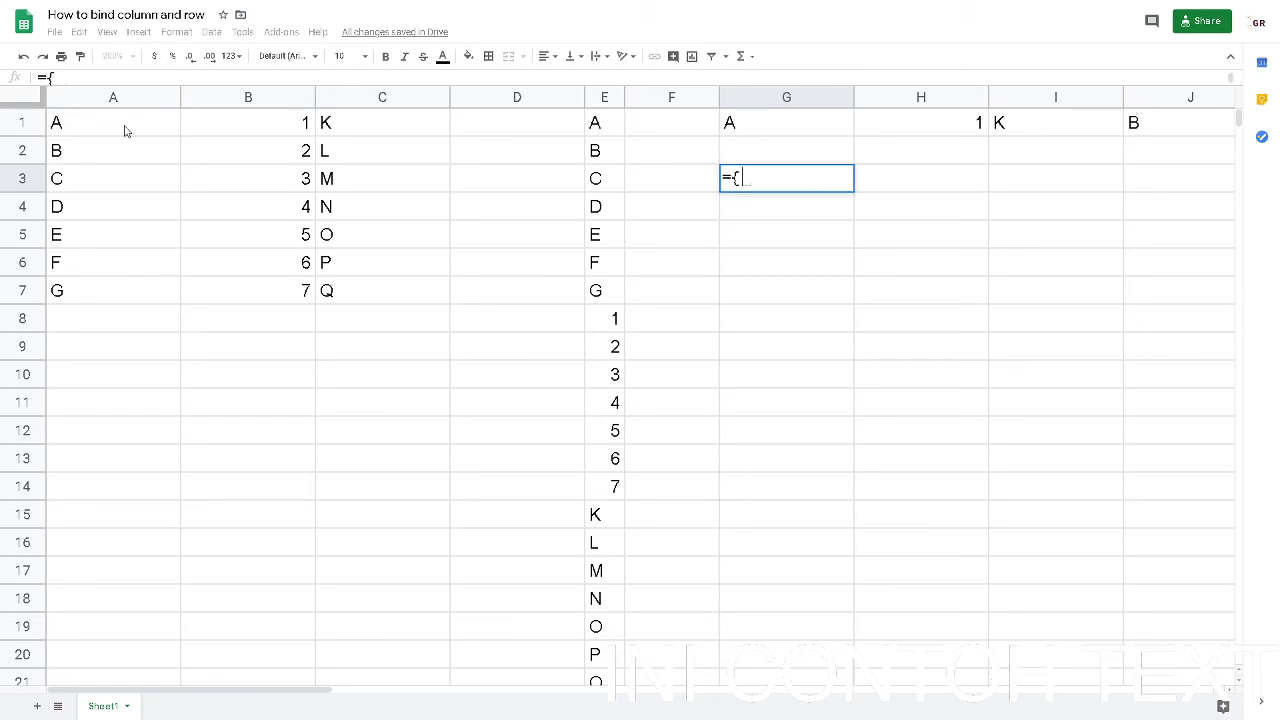
drag(125, 131, 383, 157)
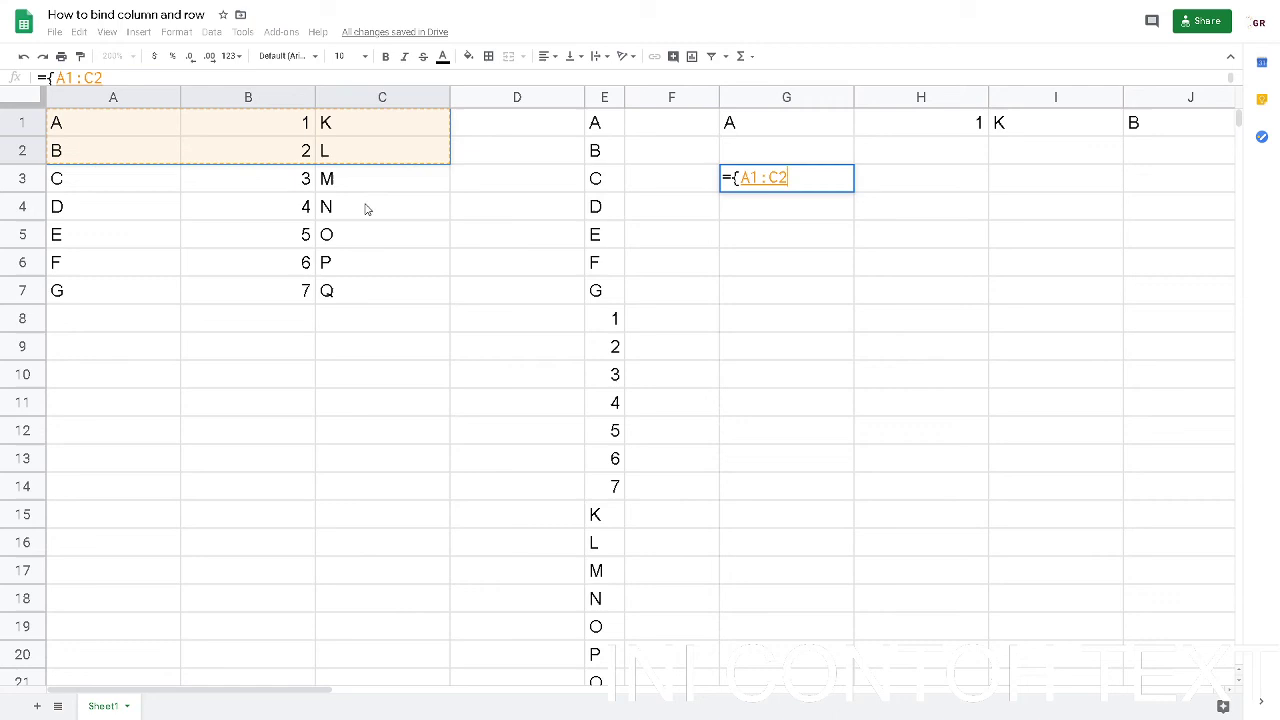
text(,)
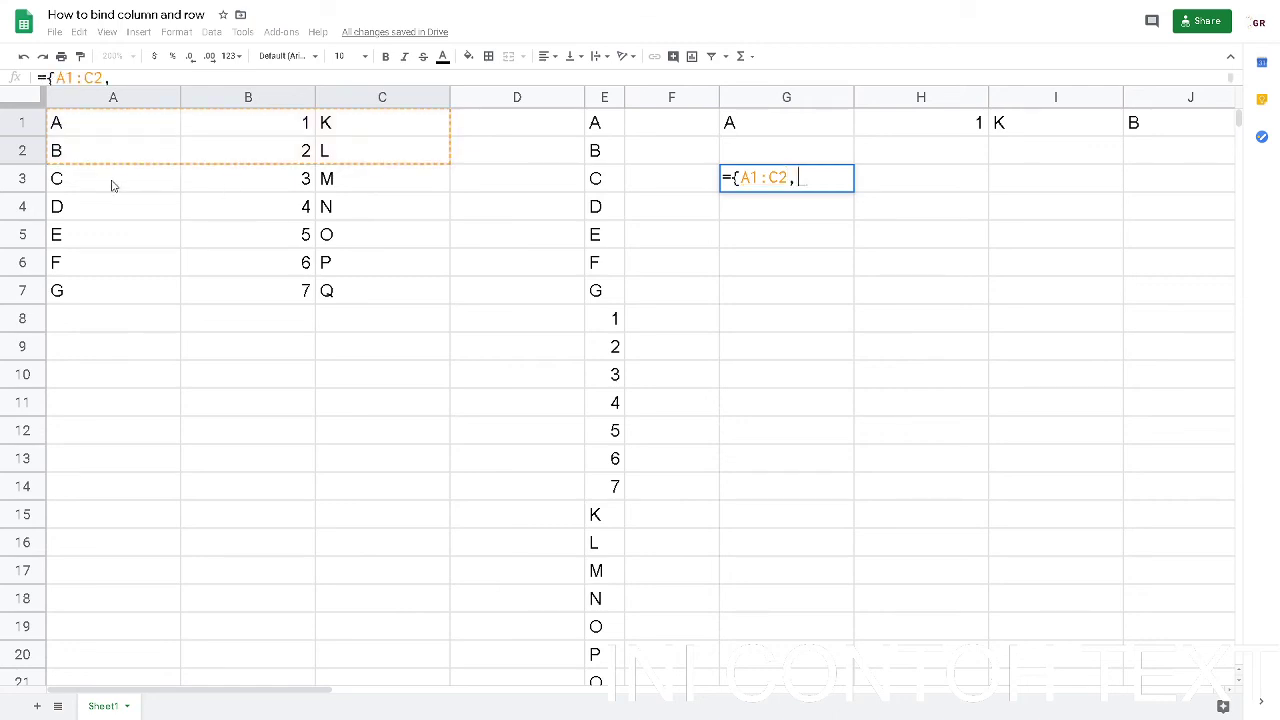
drag(111, 183, 397, 213)
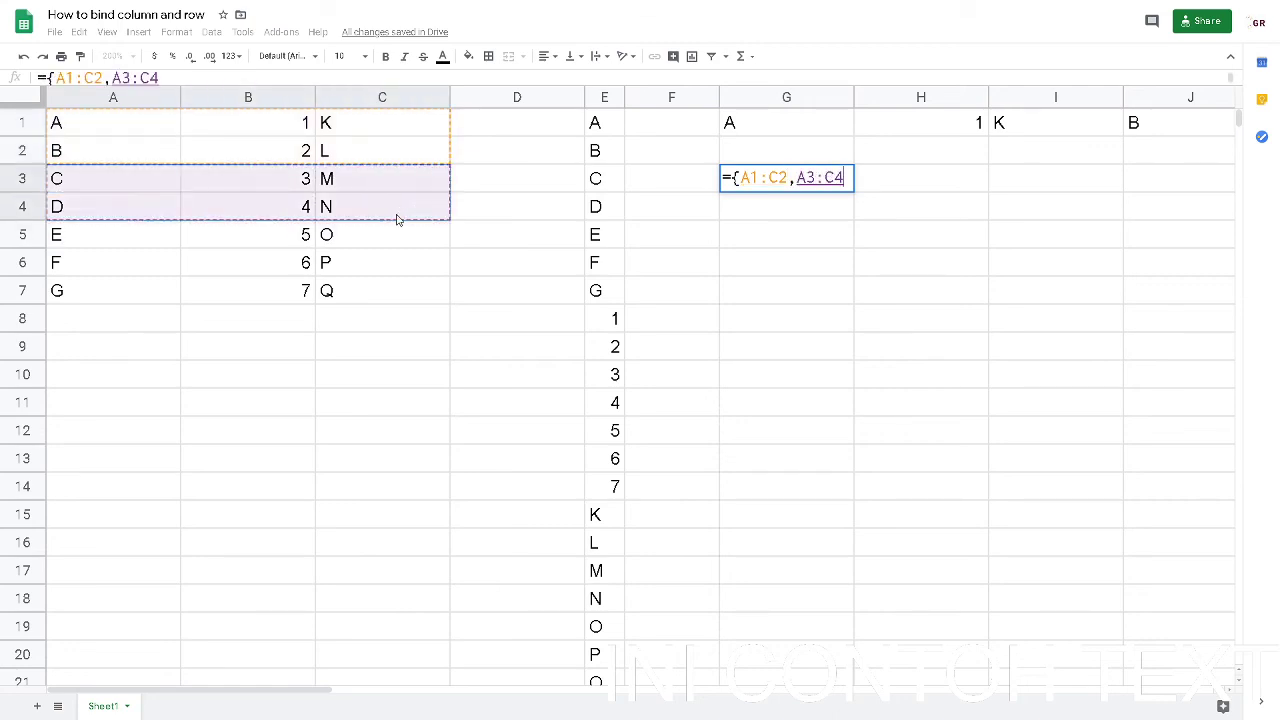
text(,)
drag(95, 233, 387, 268)
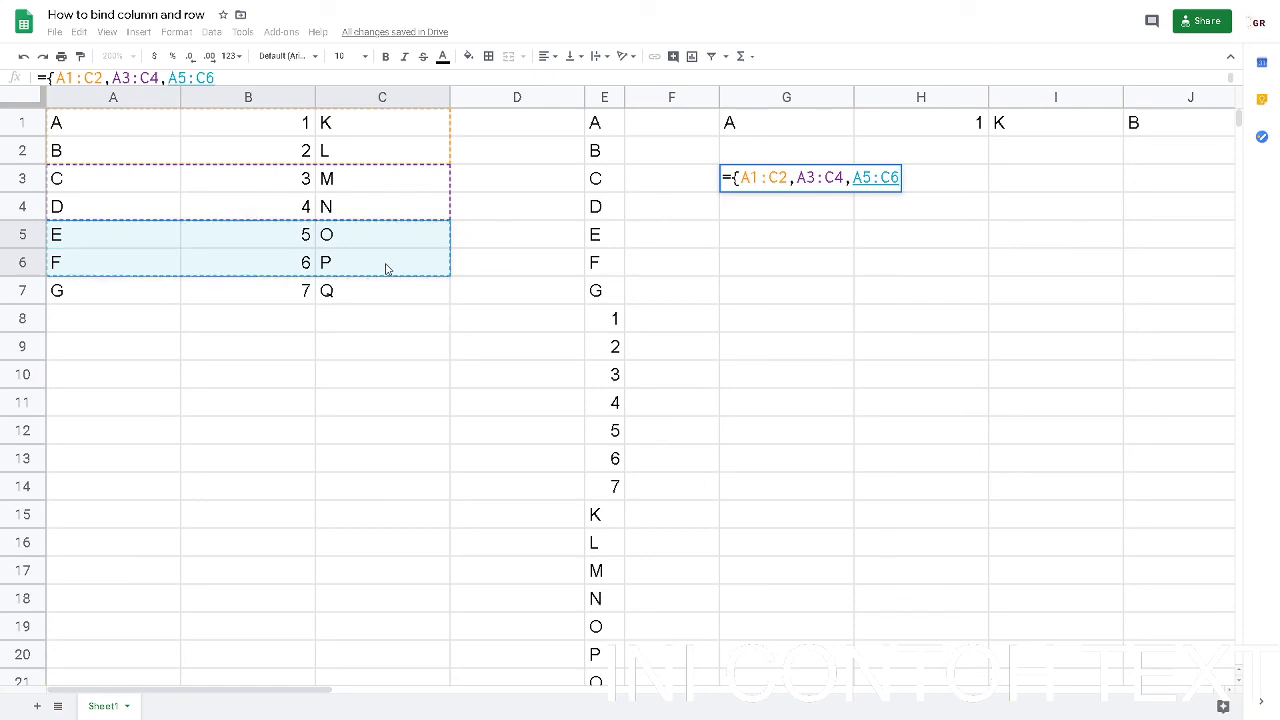
text(})
key(Return)
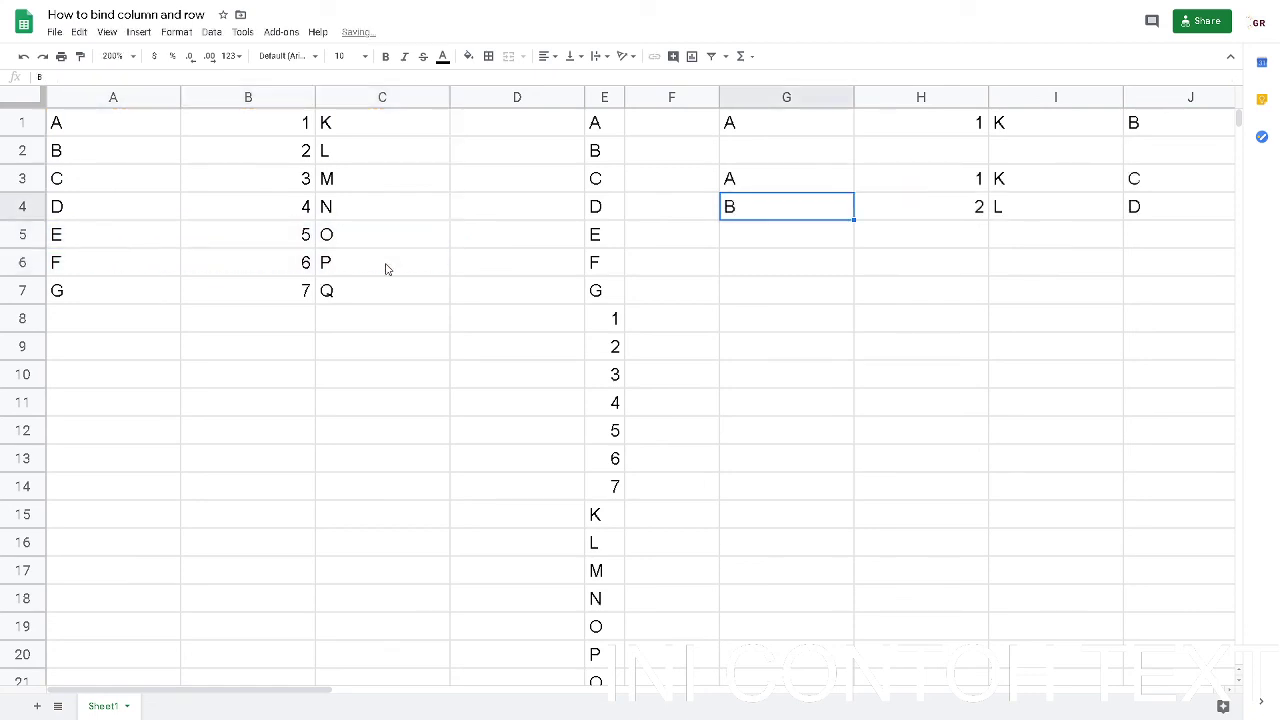